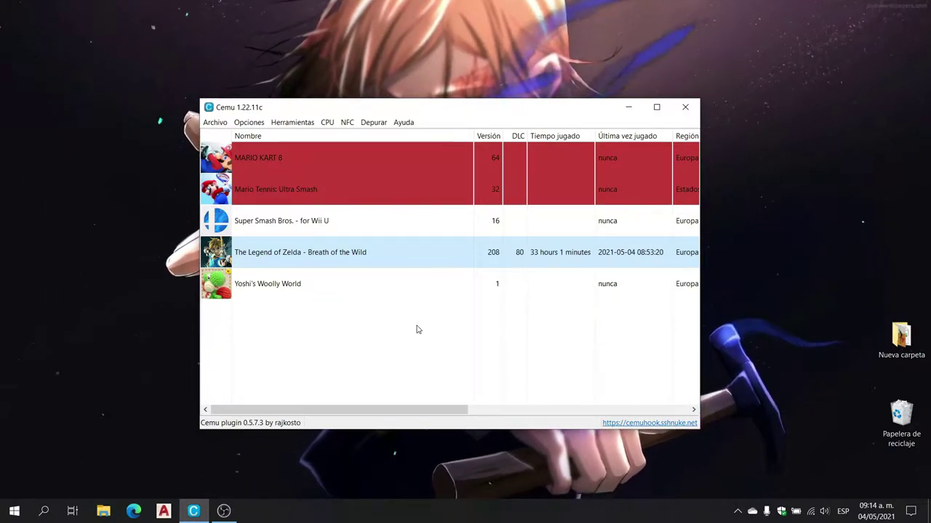
# Step: Review the graphics settings in the general configuration: graphics device, VSync options, async shader compile, scaling filters and fullscreen scaling
pyautogui.click(248, 125)
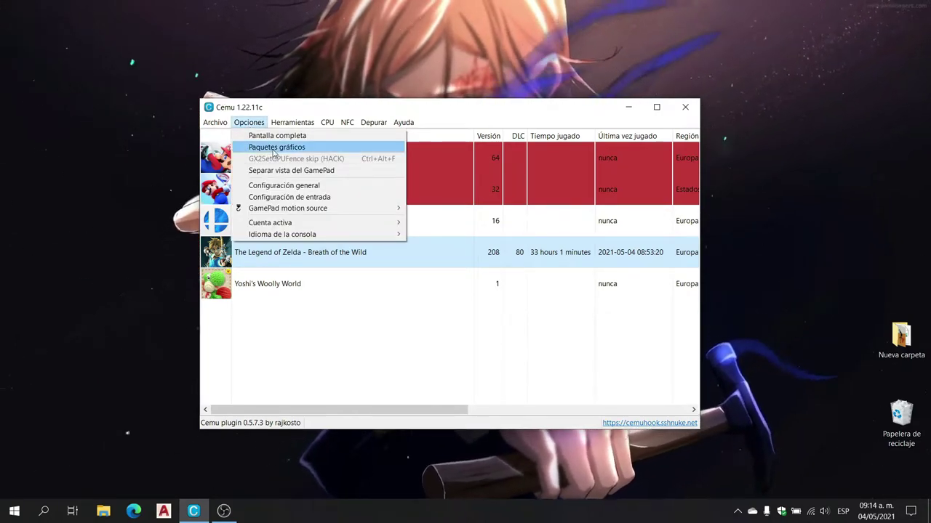
pyautogui.click(297, 186)
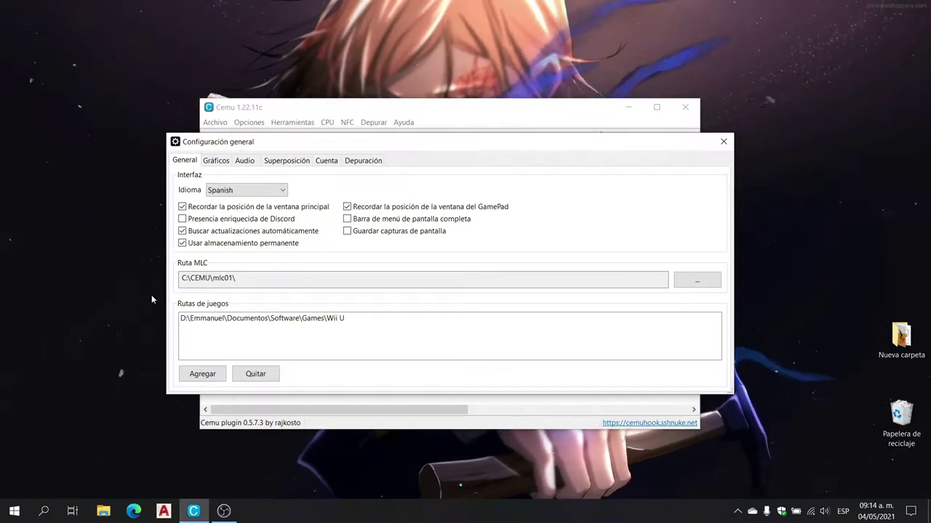
pyautogui.click(211, 163)
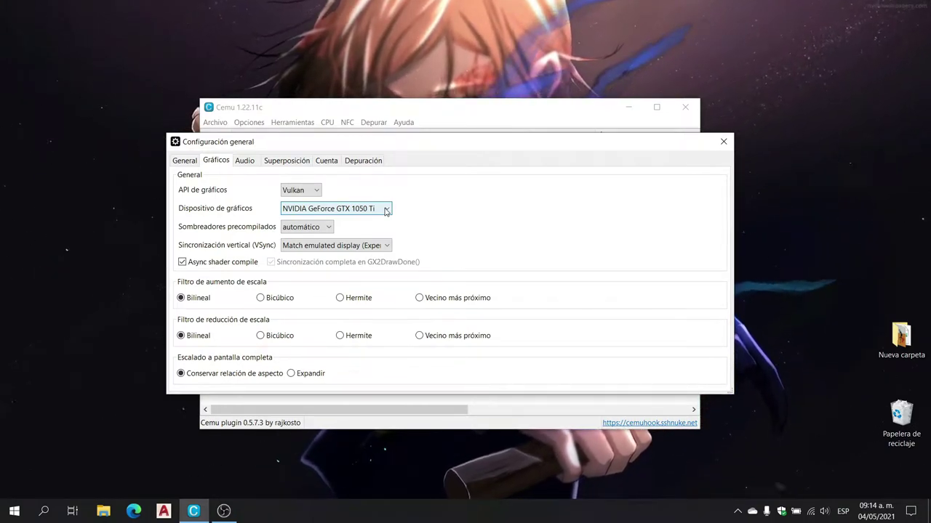
pyautogui.click(386, 210)
pyautogui.click(386, 210)
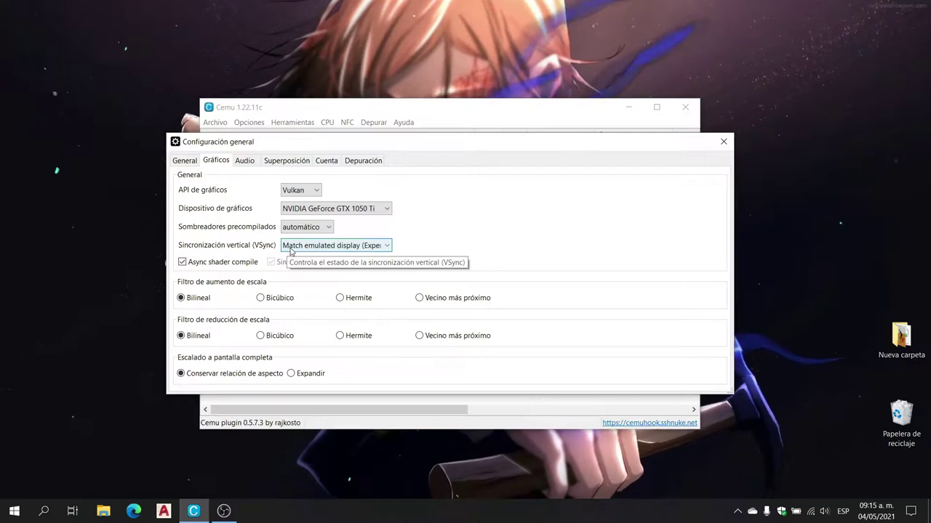
pyautogui.click(313, 248)
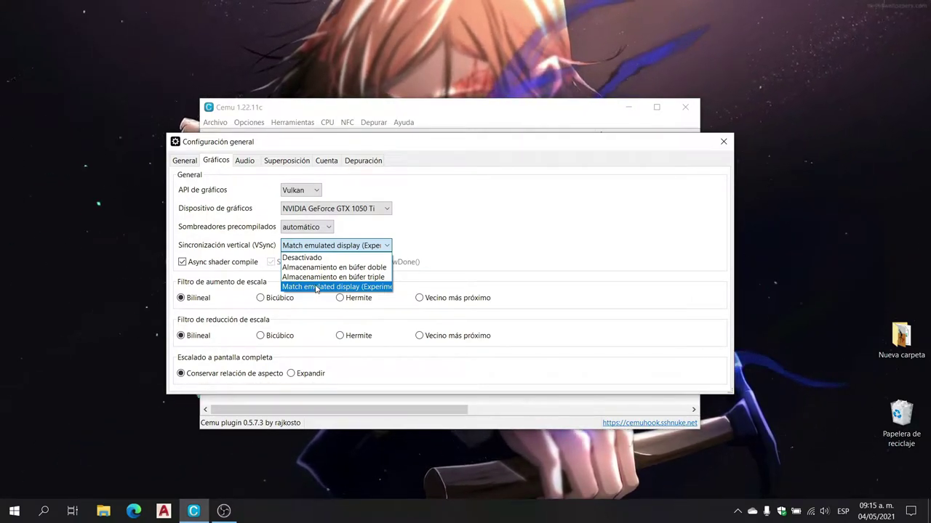
pyautogui.click(424, 242)
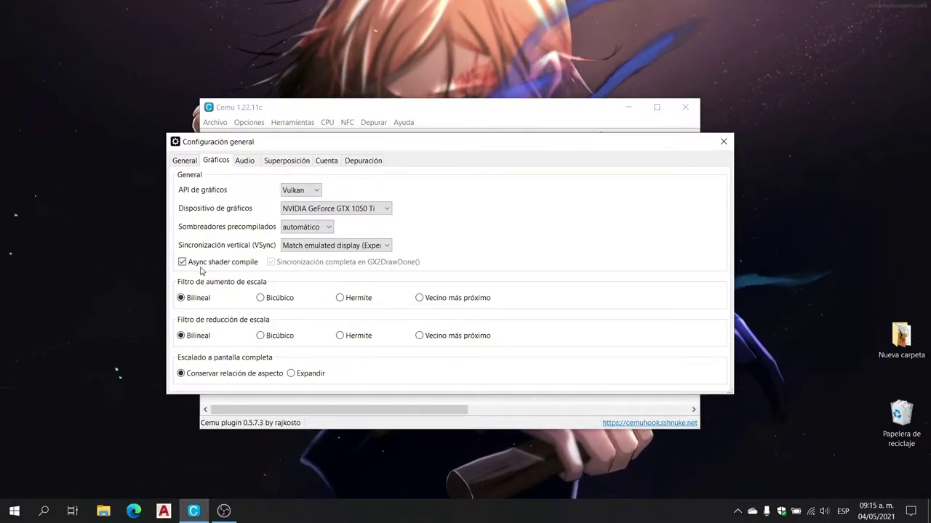
pyautogui.moveTo(252, 268)
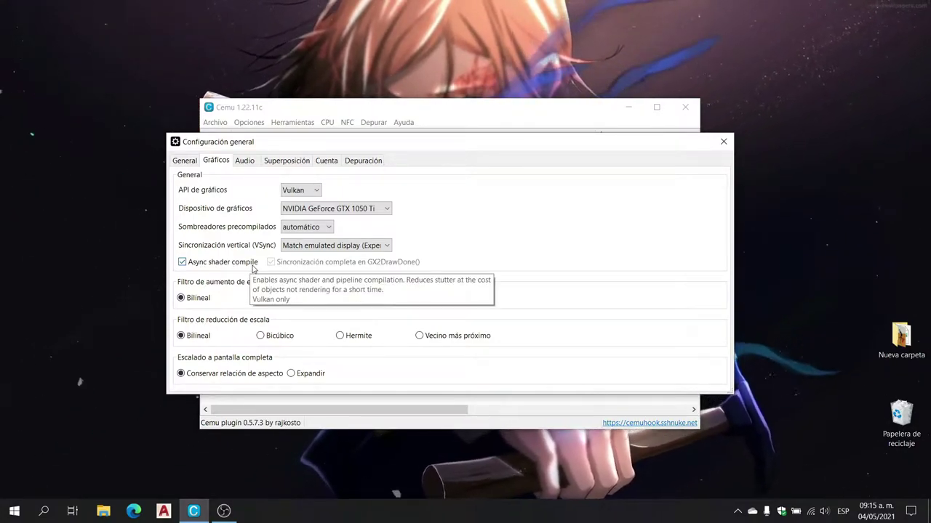
pyautogui.moveTo(218, 307)
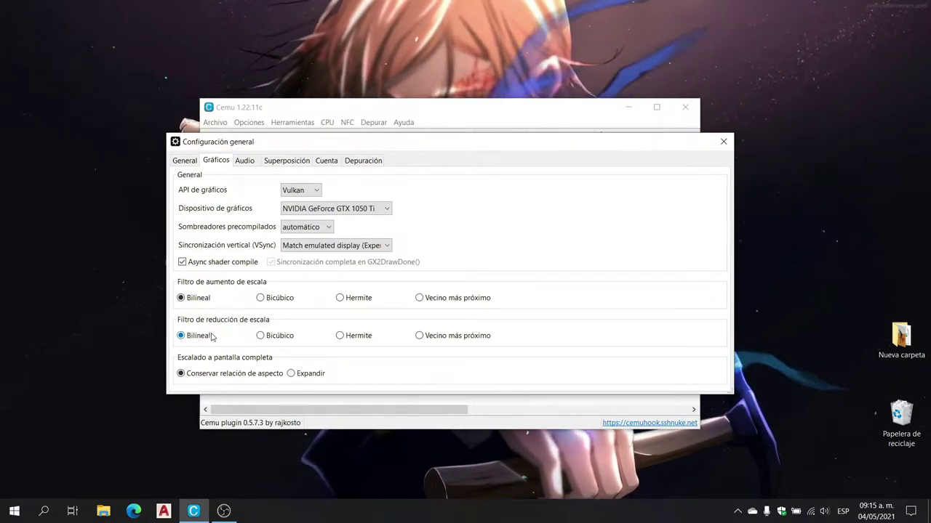
pyautogui.moveTo(236, 383)
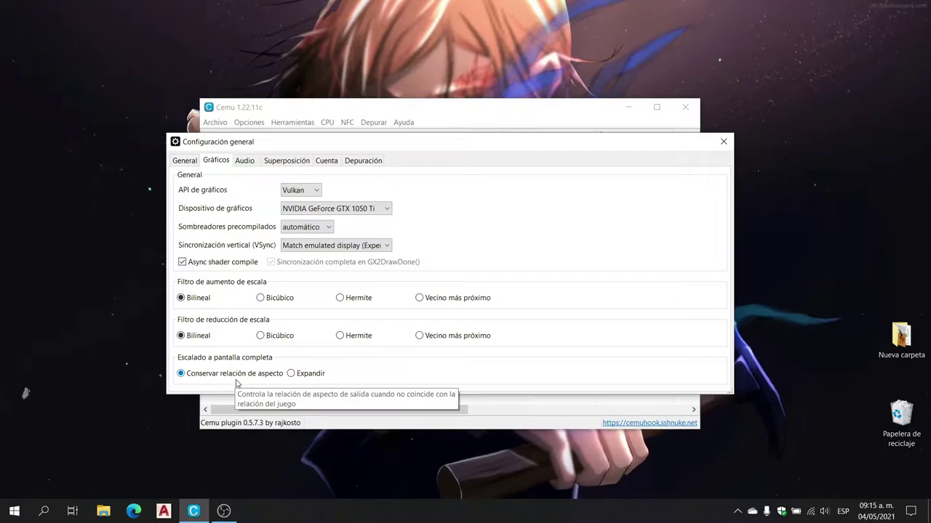
# Step: Review the audio API choices and the overlay, account and debug settings, and close the general configuration
pyautogui.click(244, 161)
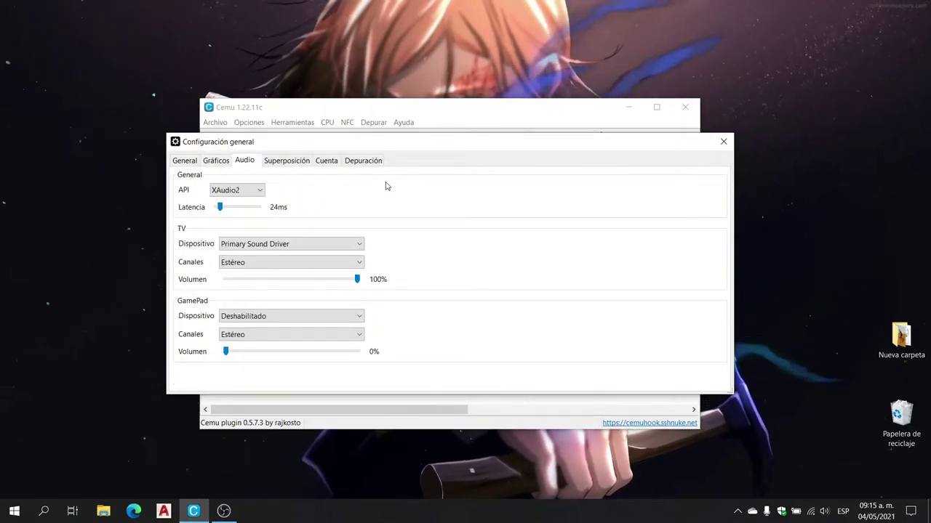
pyautogui.click(234, 187)
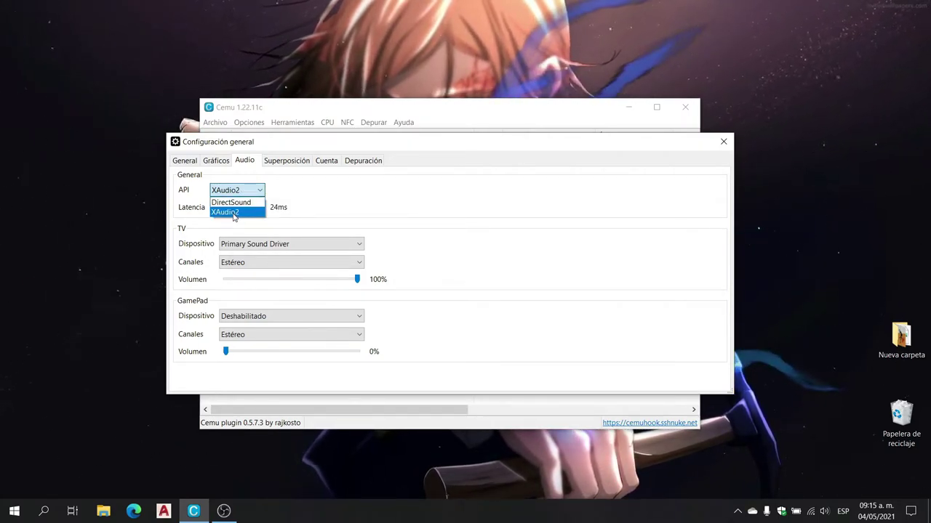
pyautogui.click(339, 199)
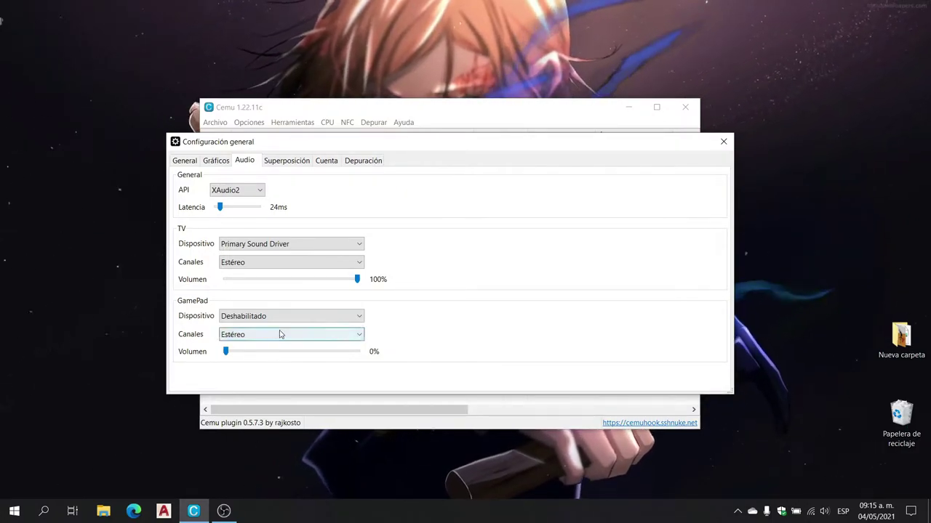
pyautogui.click(288, 161)
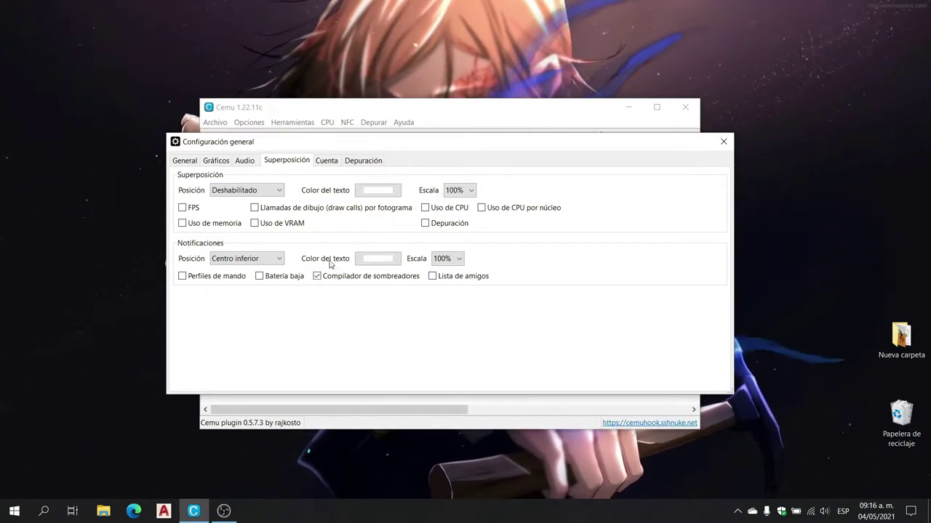
pyautogui.click(321, 162)
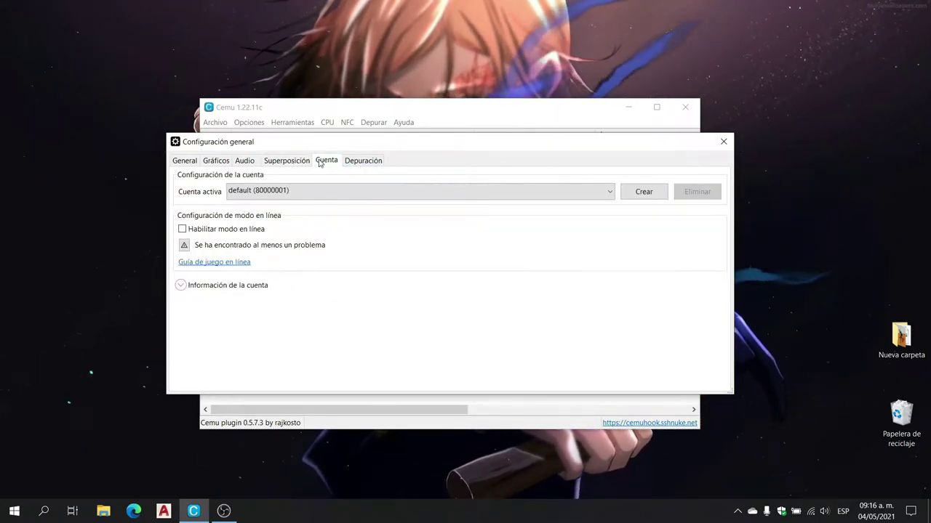
pyautogui.click(352, 166)
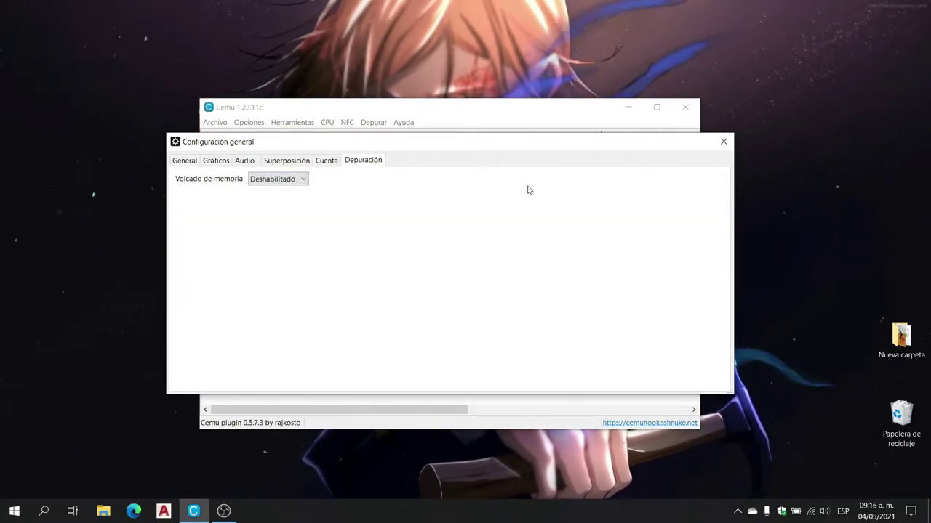
pyautogui.click(723, 143)
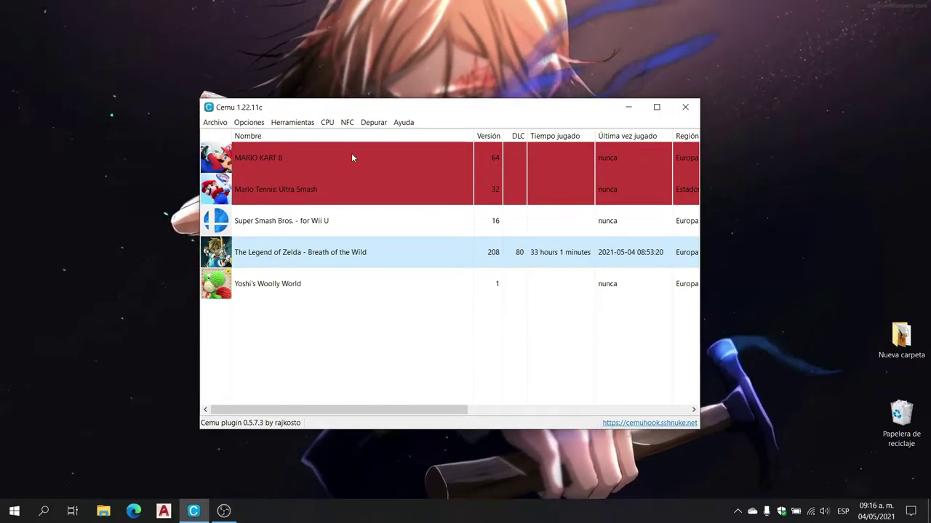
# Step: Check the CPU affinity choices and the debugging options for the custom timer and Cemuhook H264
pyautogui.click(327, 122)
pyautogui.moveTo(337, 137)
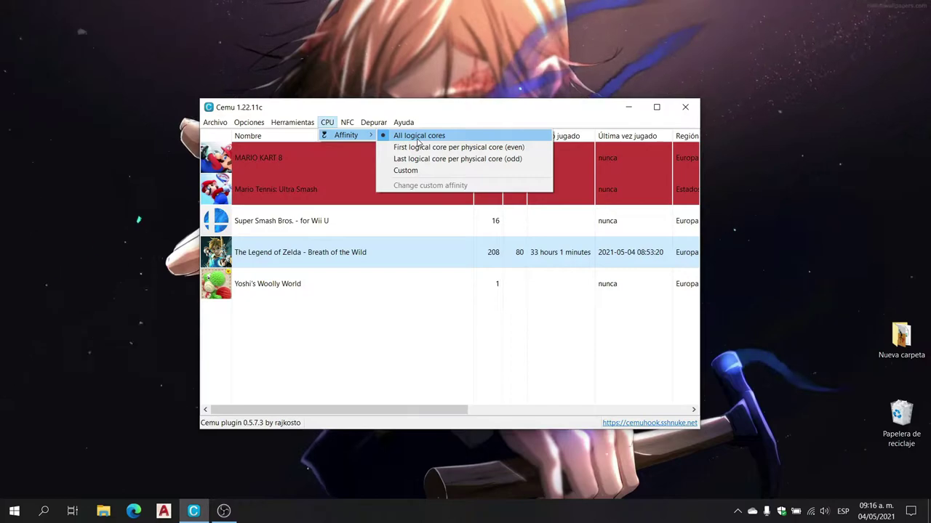
pyautogui.moveTo(363, 124)
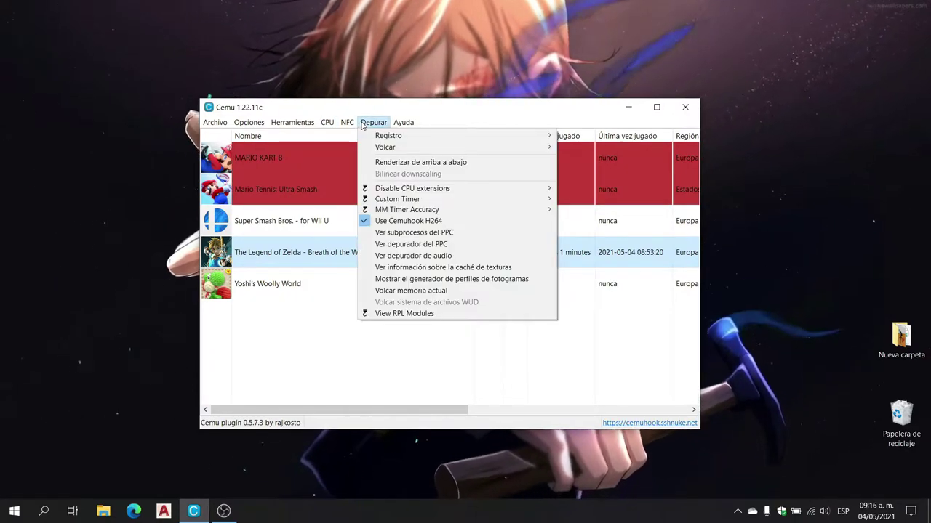
pyautogui.moveTo(399, 200)
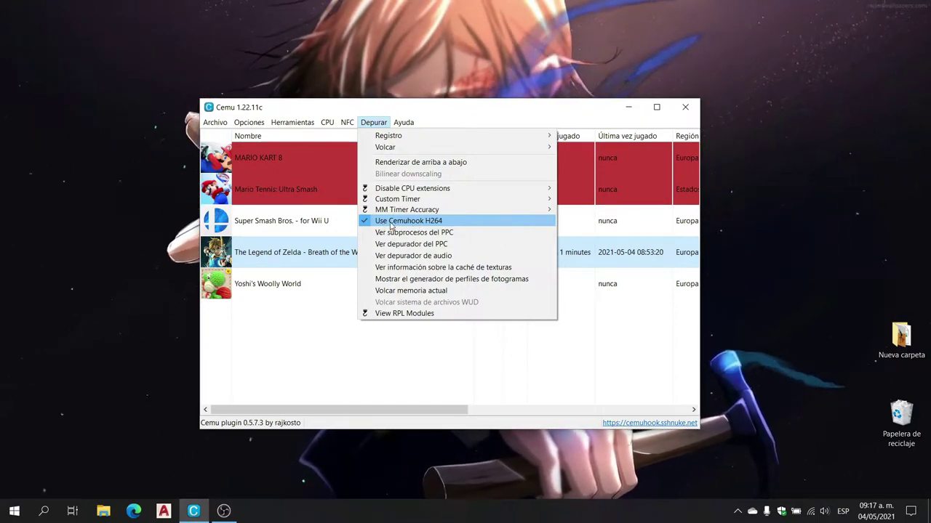
pyautogui.click(452, 117)
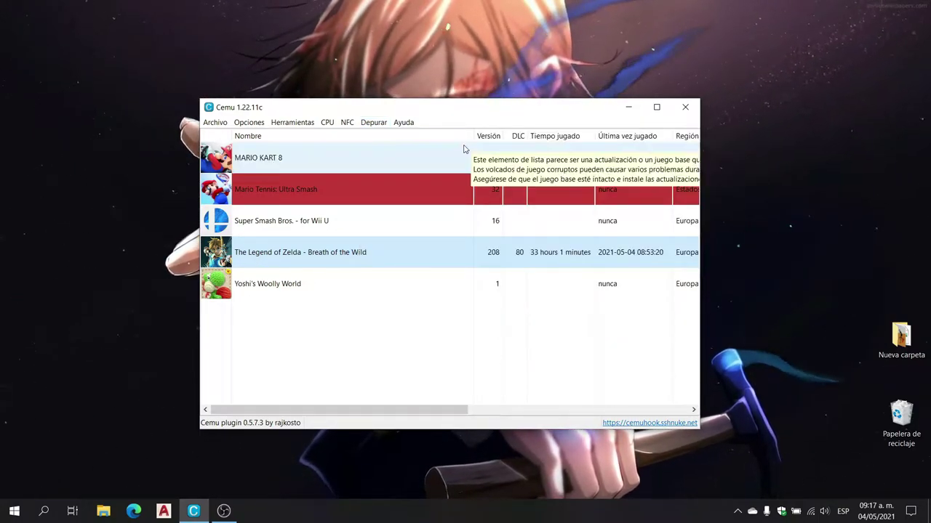
# Step: Open the game profile of The Legend of Zelda - Breath of the Wild and review its CPU and graphics settings
pyautogui.rightClick(295, 256)
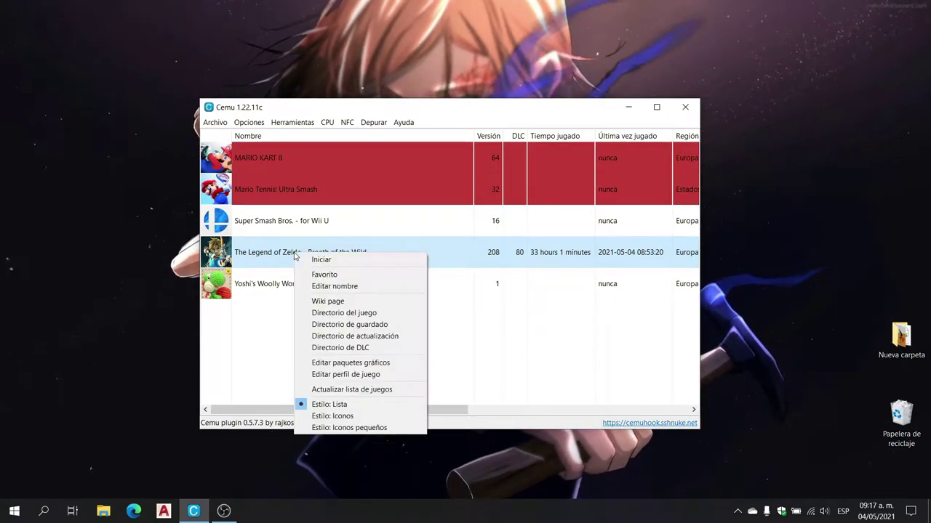
pyautogui.click(360, 375)
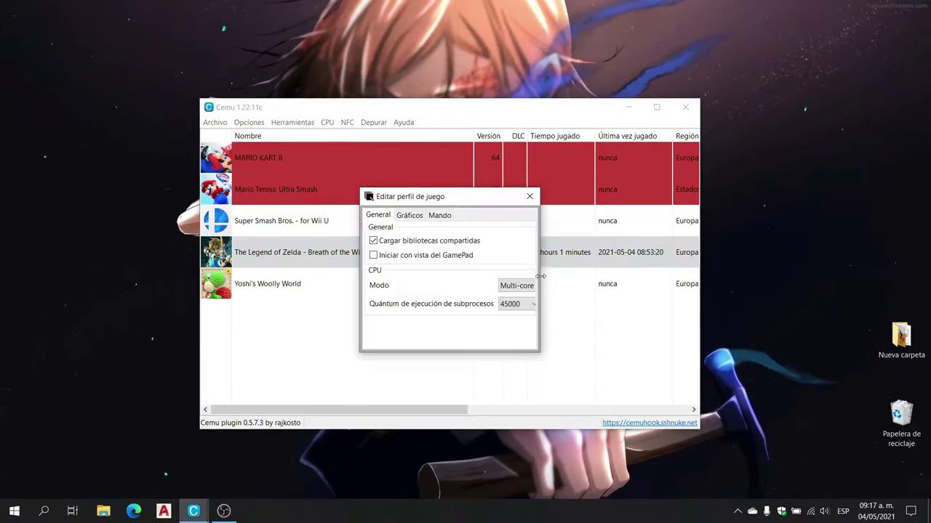
pyautogui.moveTo(541, 271); pyautogui.dragTo(603, 272)
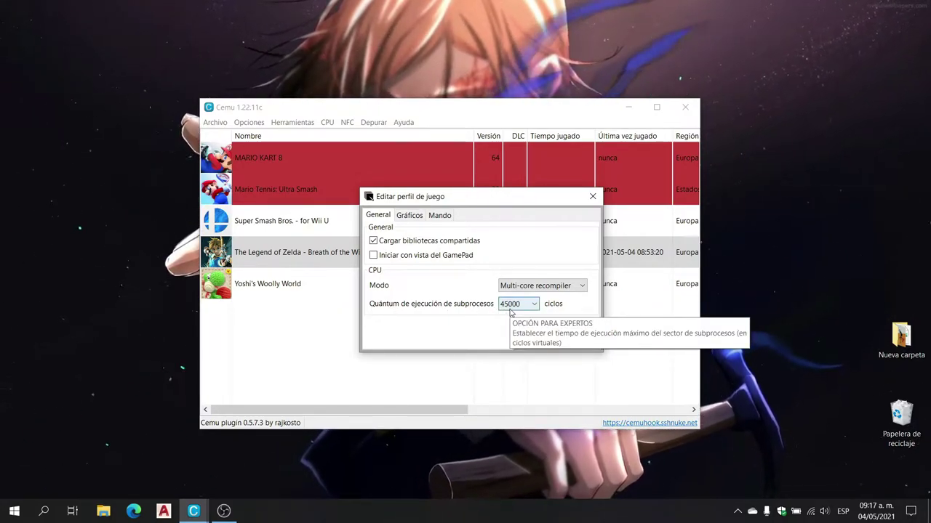
pyautogui.click(409, 216)
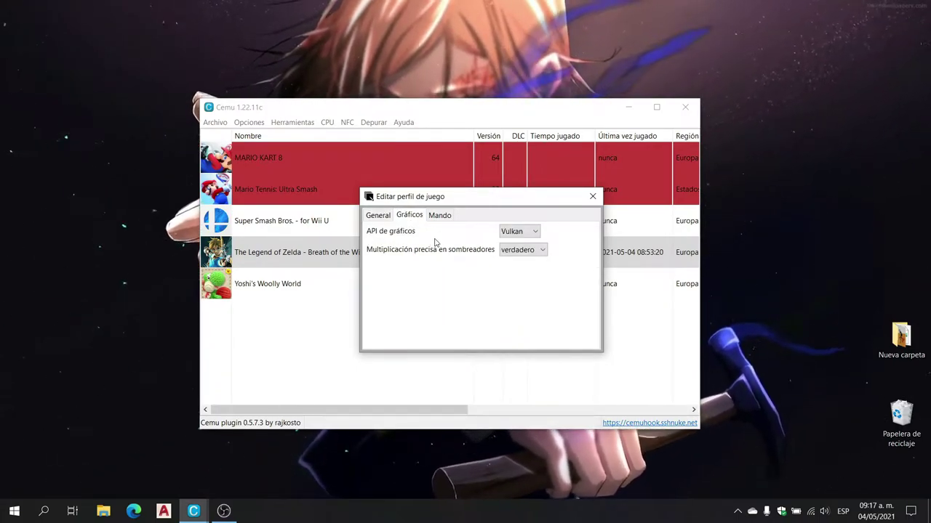
pyautogui.click(517, 233)
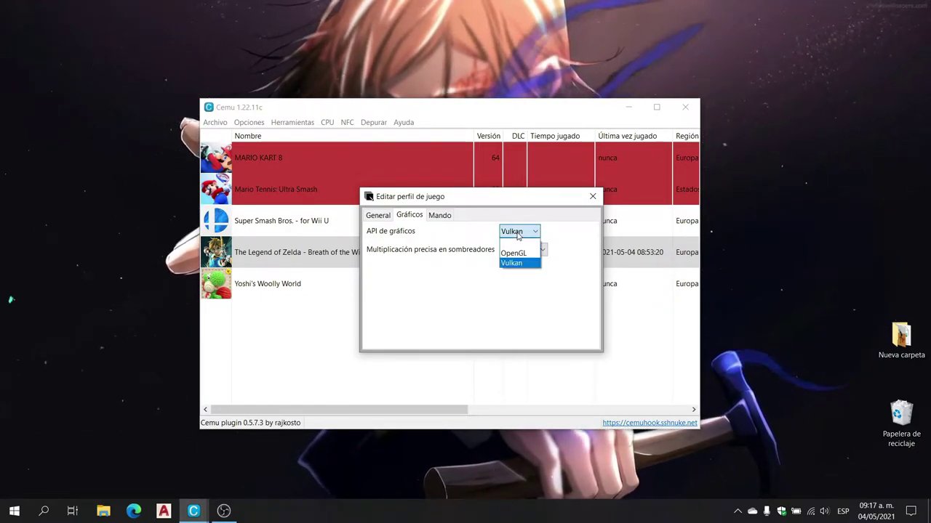
pyautogui.click(517, 233)
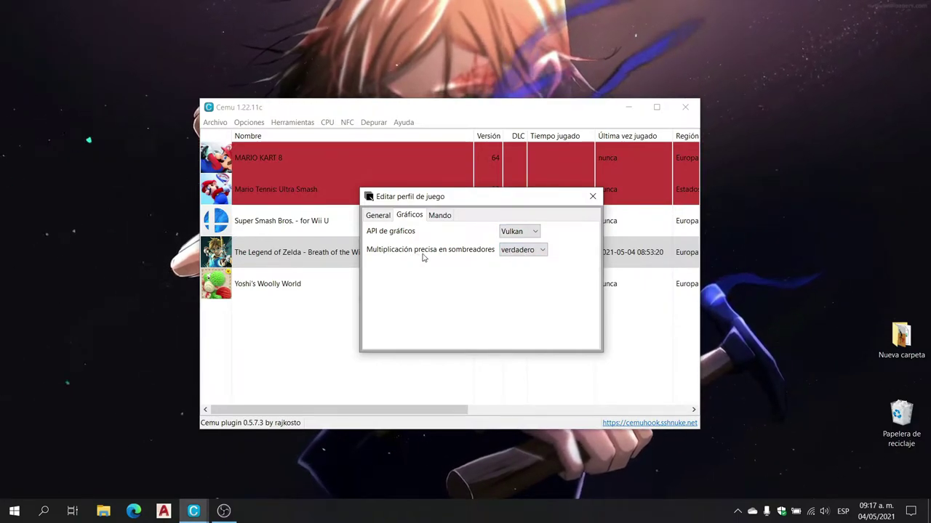
pyautogui.moveTo(521, 259)
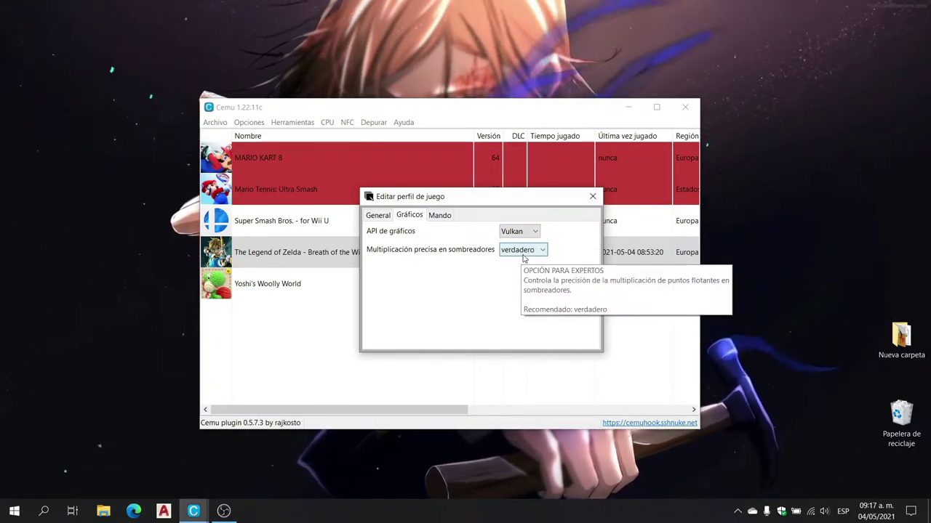
# Step: Check the controller profiles offered for Mando 1 in the game profile, and close the profile
pyautogui.click(439, 215)
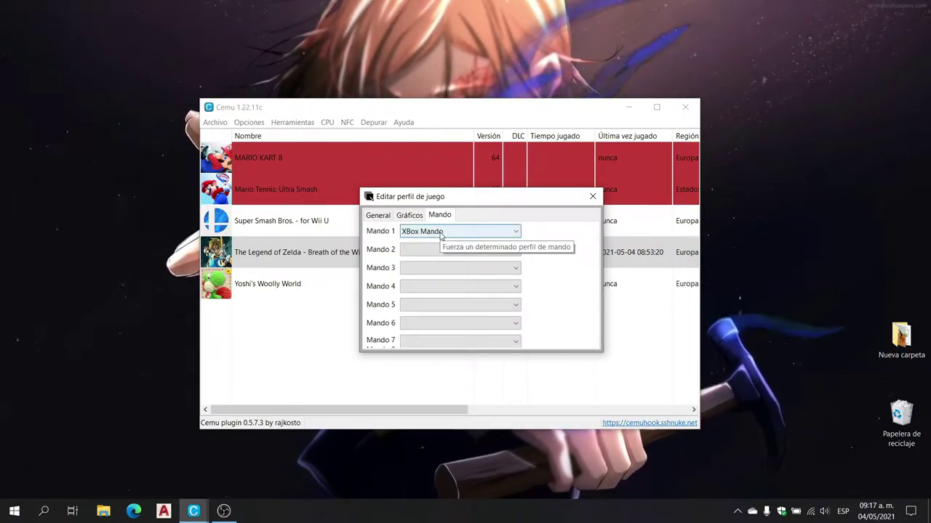
pyautogui.click(442, 233)
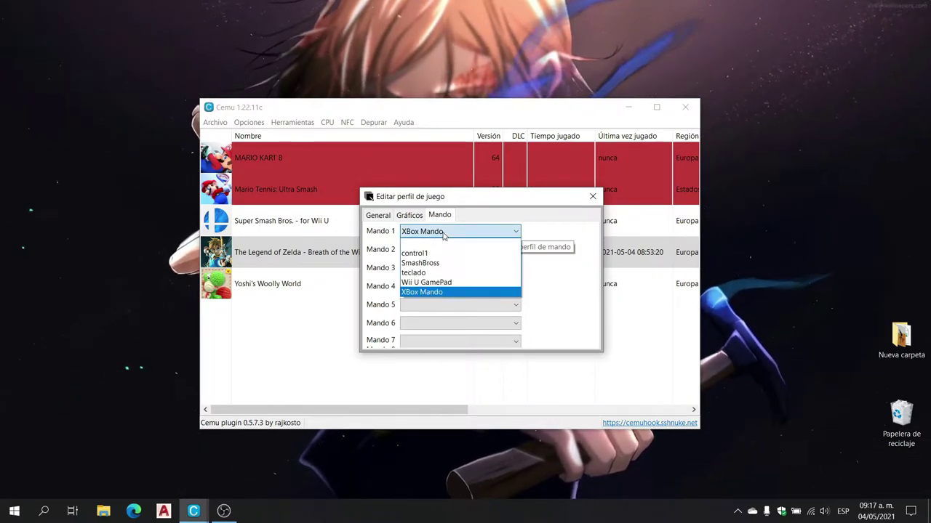
pyautogui.click(444, 233)
pyautogui.click(593, 196)
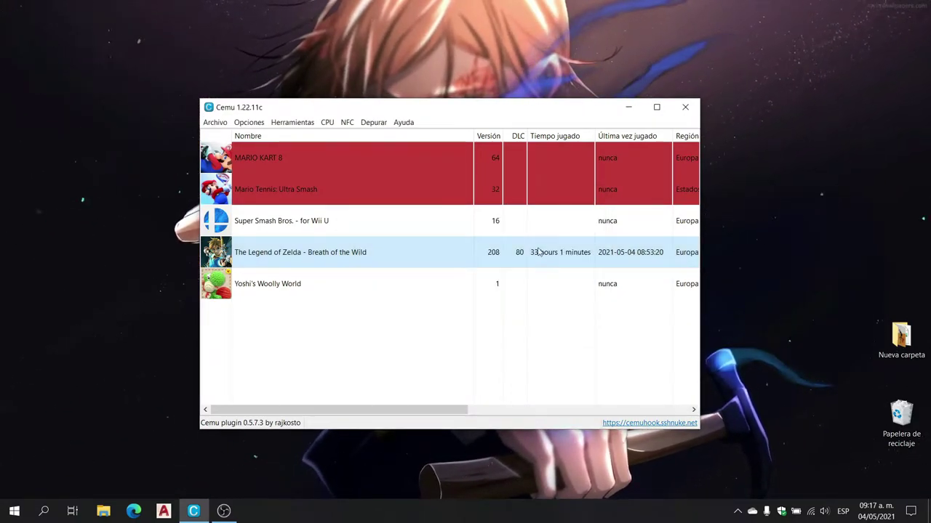
# Step: Open the graphic packs for The Legend of Zelda - Breath of the Wild and download and install the latest community packs
pyautogui.rightClick(303, 257)
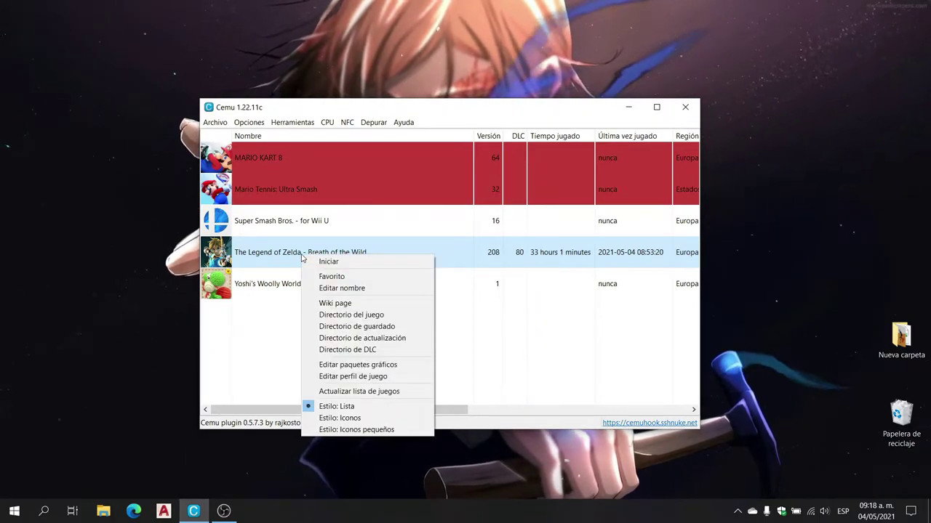
pyautogui.click(381, 367)
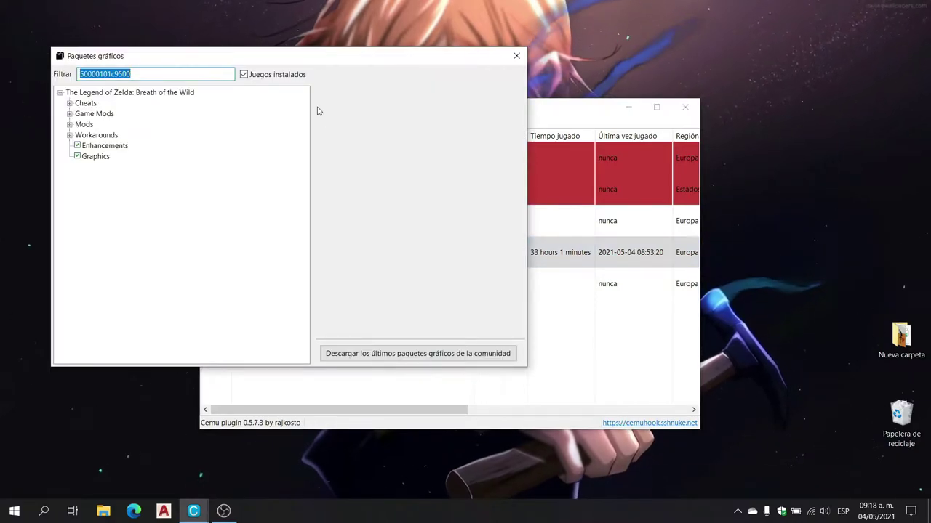
pyautogui.moveTo(340, 61); pyautogui.dragTo(511, 110)
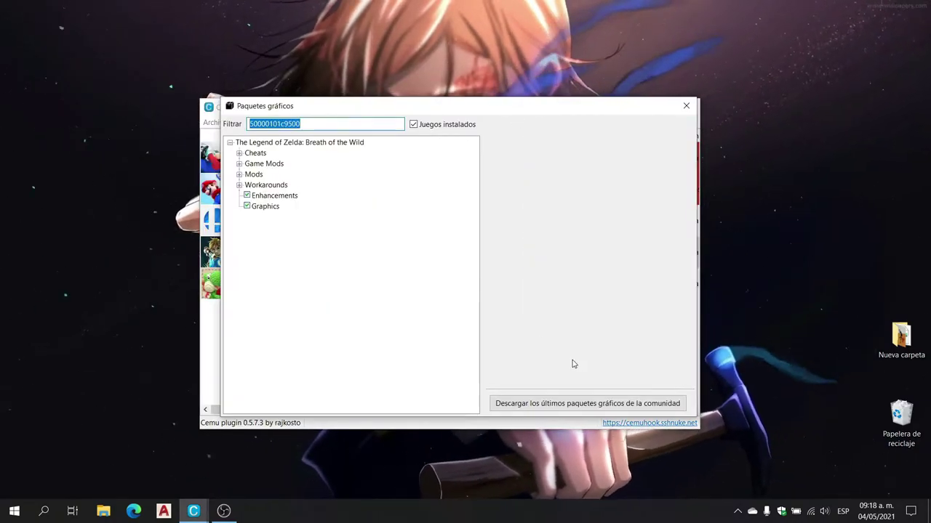
pyautogui.click(538, 407)
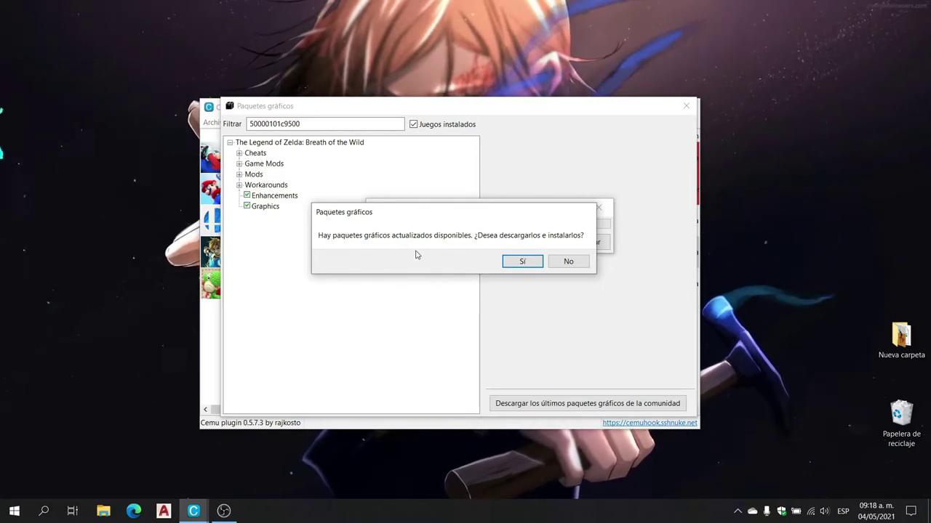
pyautogui.click(518, 266)
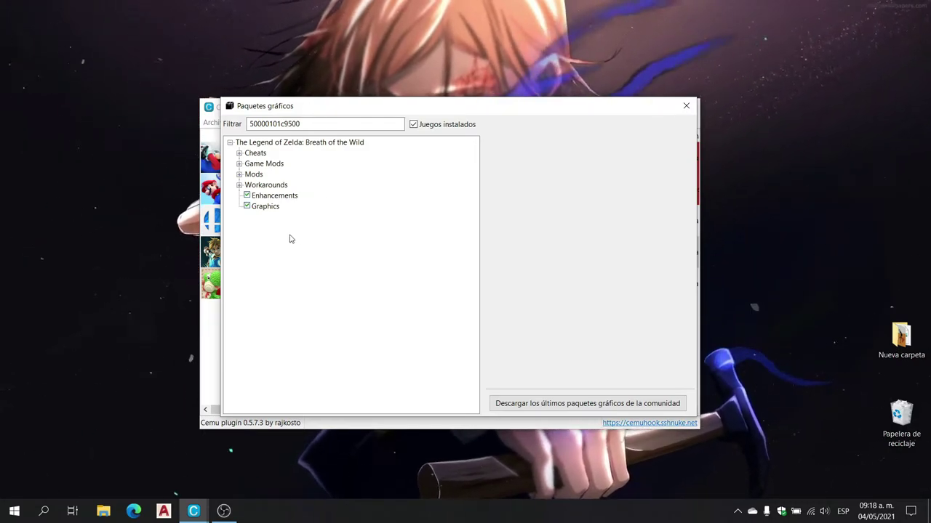
# Step: Open the Graphics pack, widen the graphic packs window and choose the 1920x1080 (Full HD) resolution
pyautogui.click(265, 210)
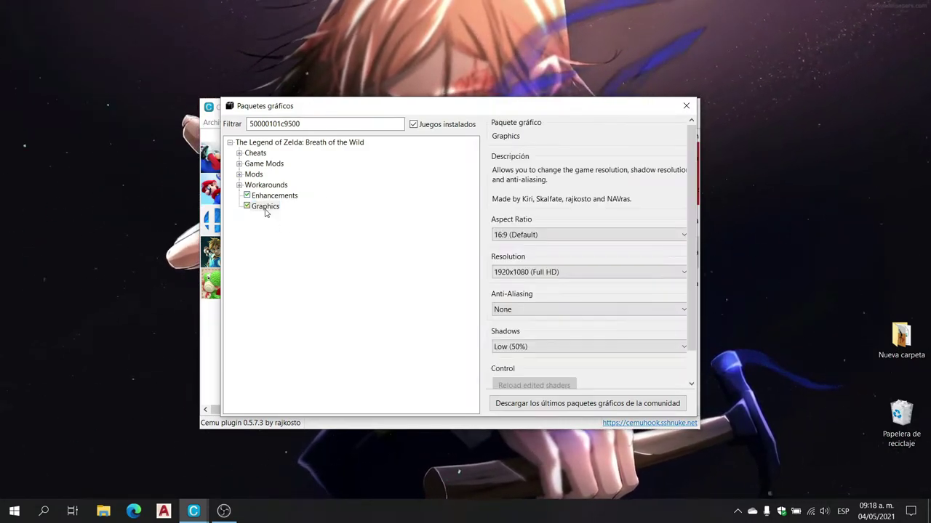
pyautogui.moveTo(696, 227); pyautogui.dragTo(749, 228)
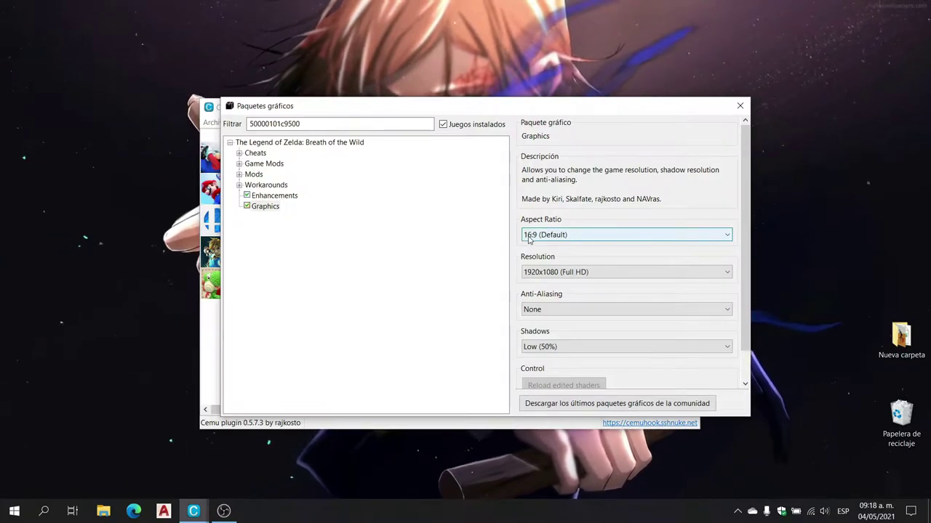
pyautogui.click(570, 275)
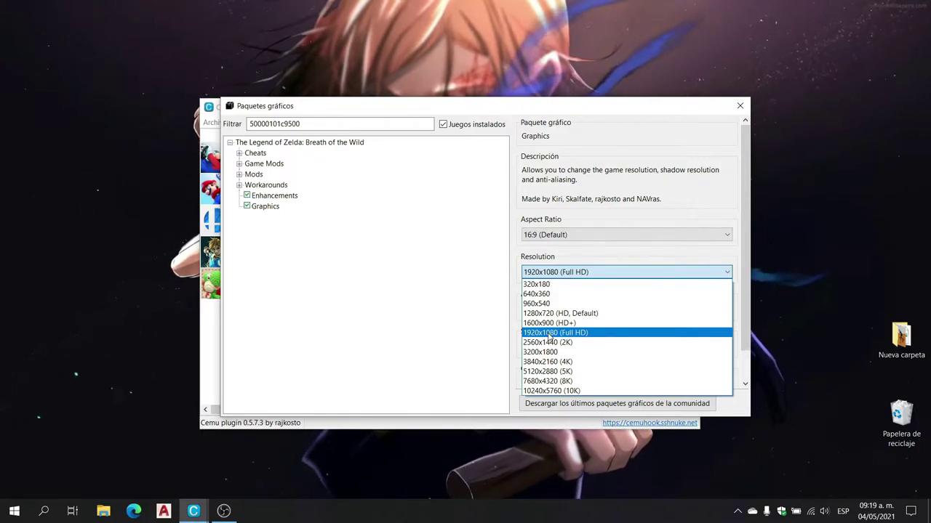
pyautogui.click(552, 334)
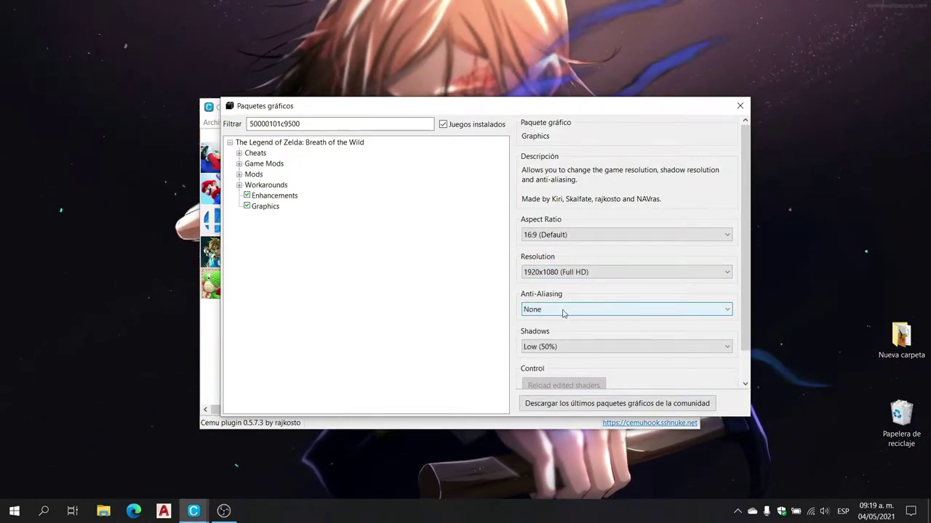
# Step: Check the anti-aliasing and shadow quality choices offered by the Graphics pack
pyautogui.click(563, 313)
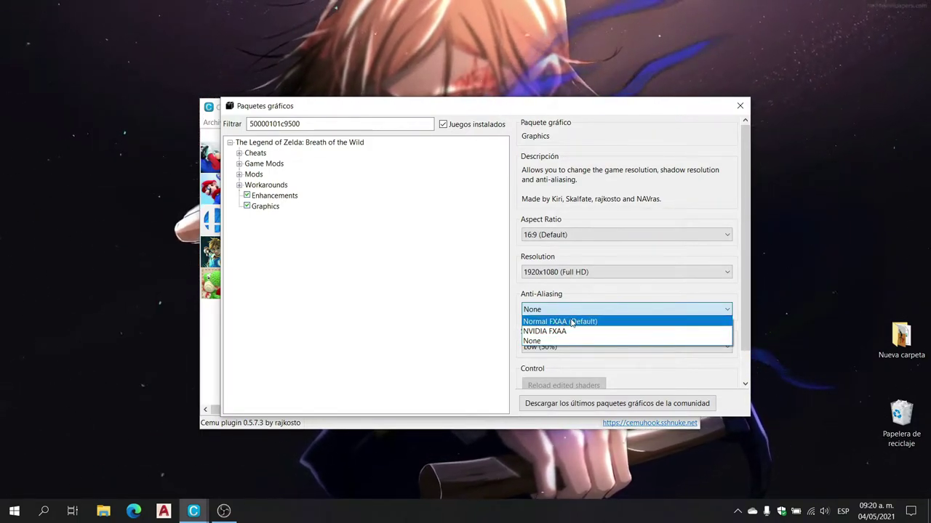
pyautogui.click(582, 291)
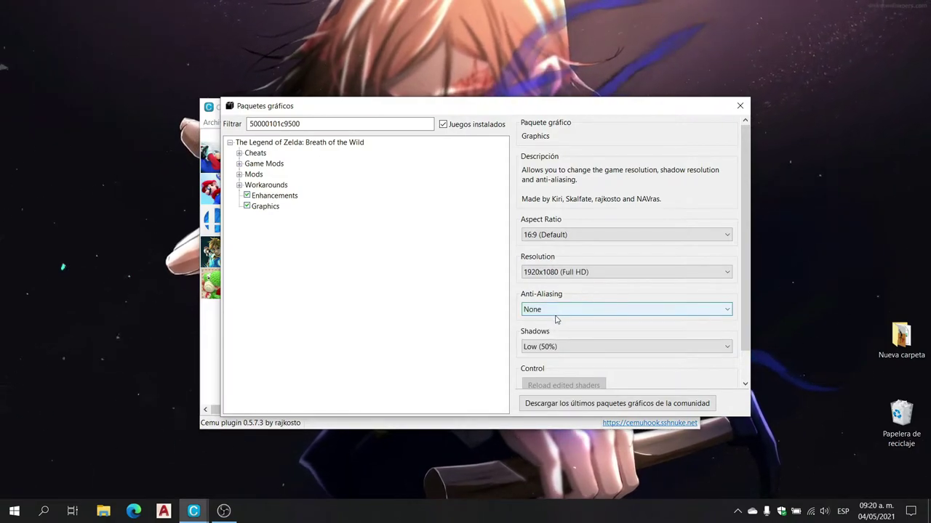
pyautogui.scroll(-1, 730, 334)
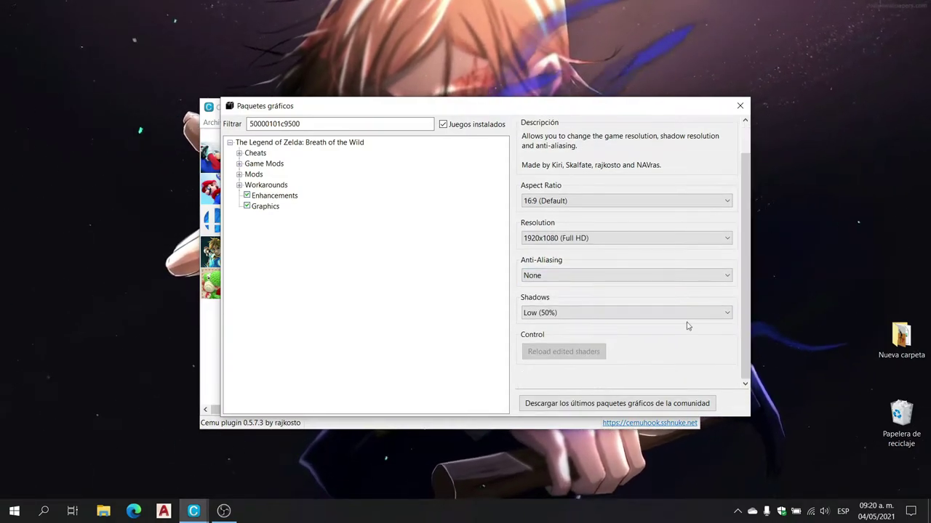
pyautogui.click(594, 315)
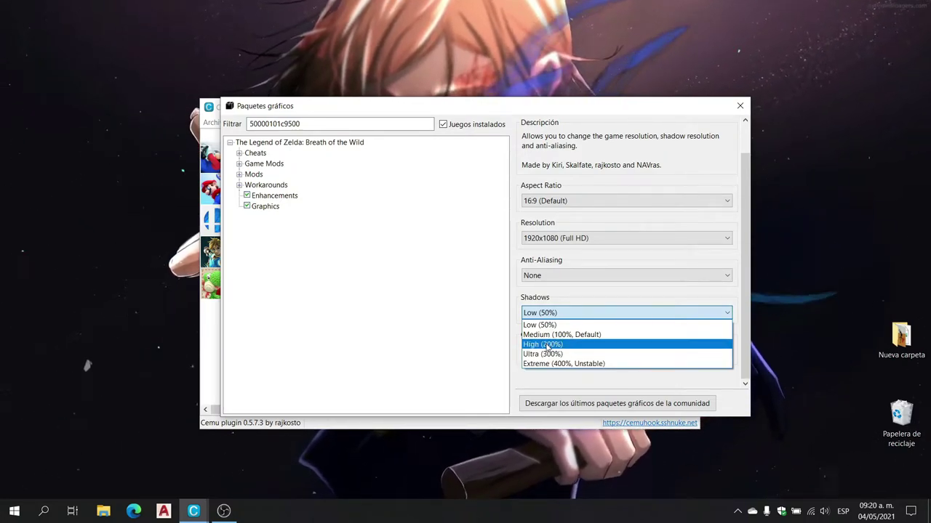
pyautogui.click(575, 296)
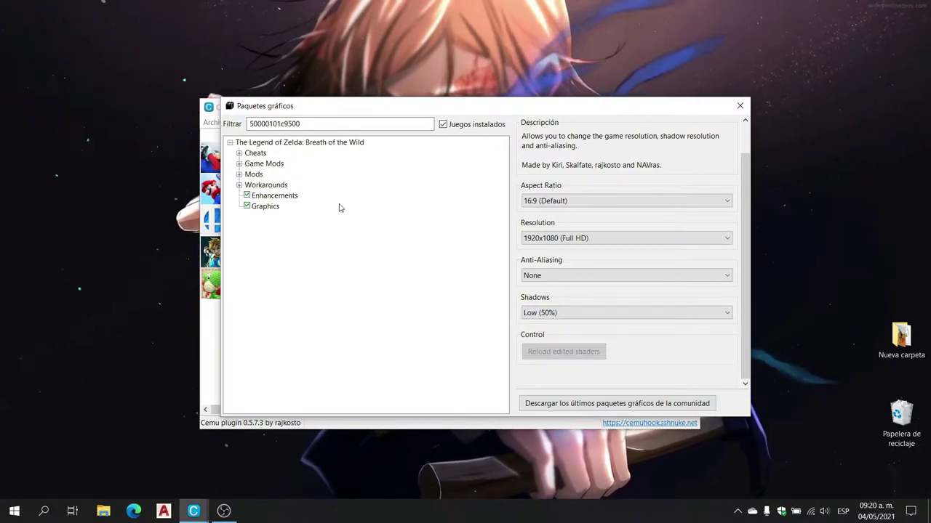
# Step: Open the Enhancements pack and check its clarity presets and anisotropic filtering choices
pyautogui.click(281, 201)
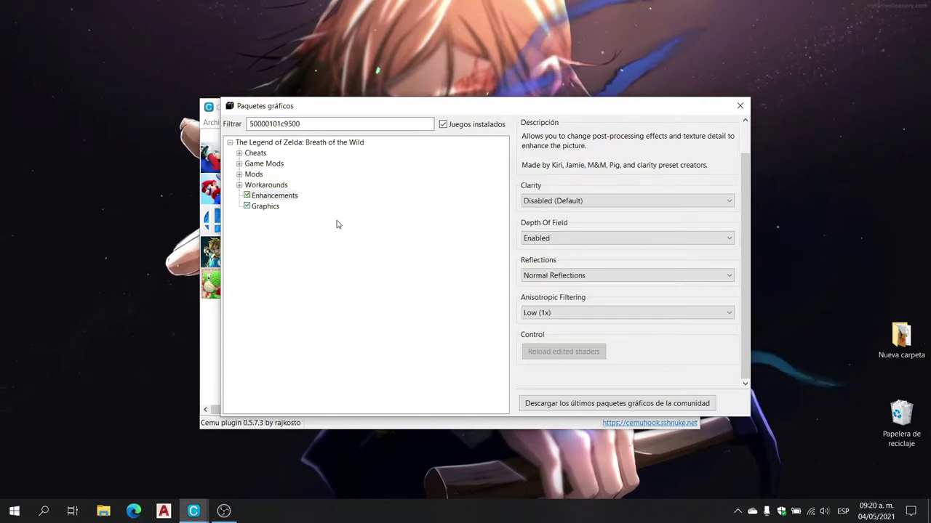
pyautogui.click(543, 204)
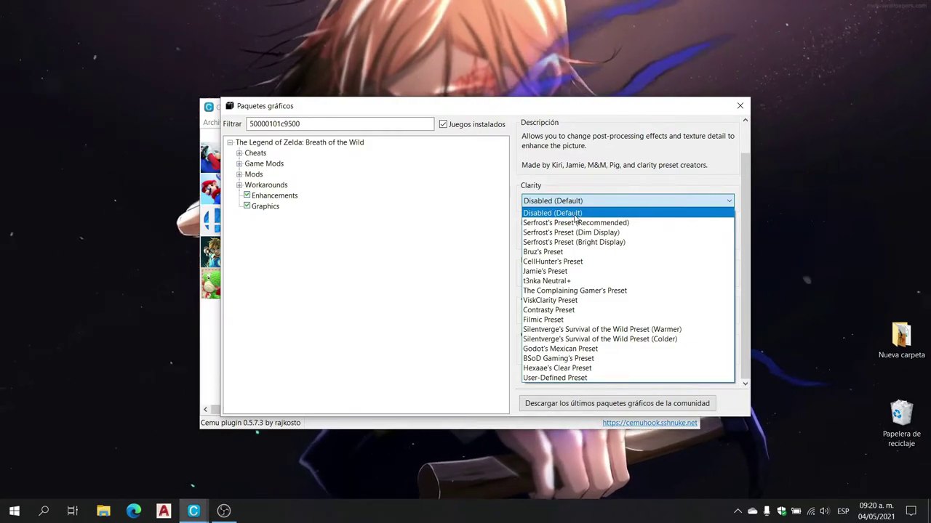
pyautogui.click(586, 193)
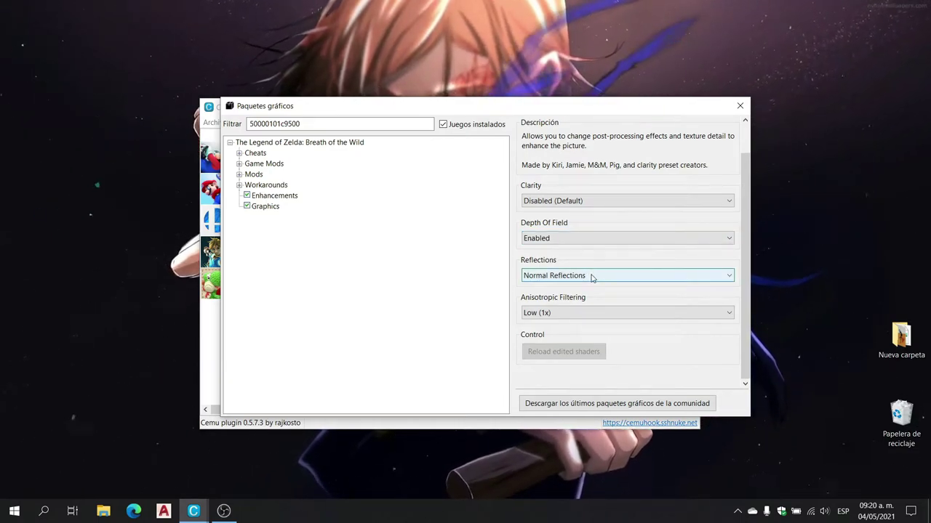
pyautogui.click(589, 314)
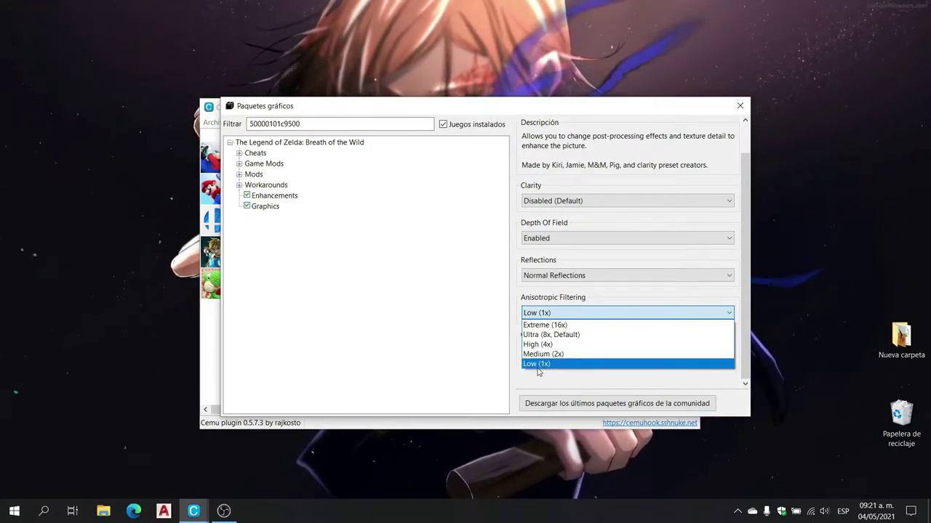
pyautogui.click(622, 298)
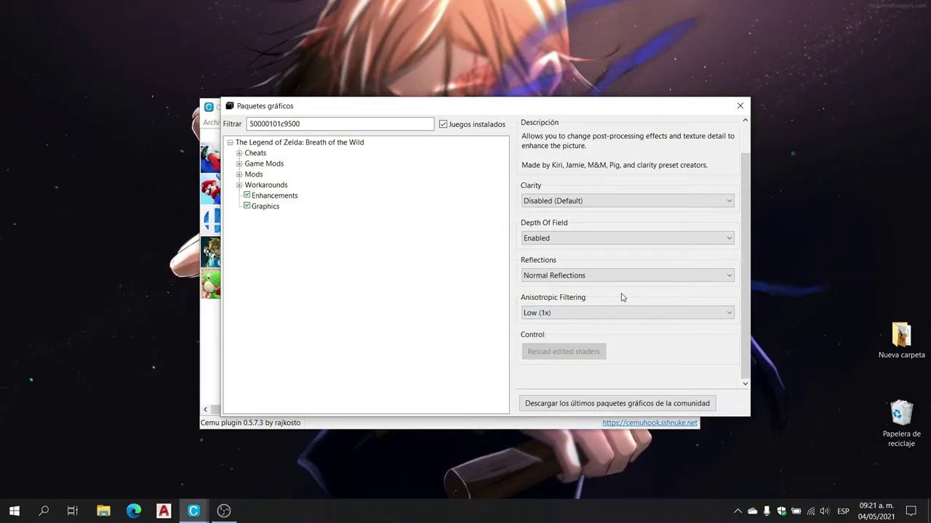
# Step: Review the enabled workarounds, including the GPU specific ones for OpenGL, and collapse the Workarounds group
pyautogui.click(239, 186)
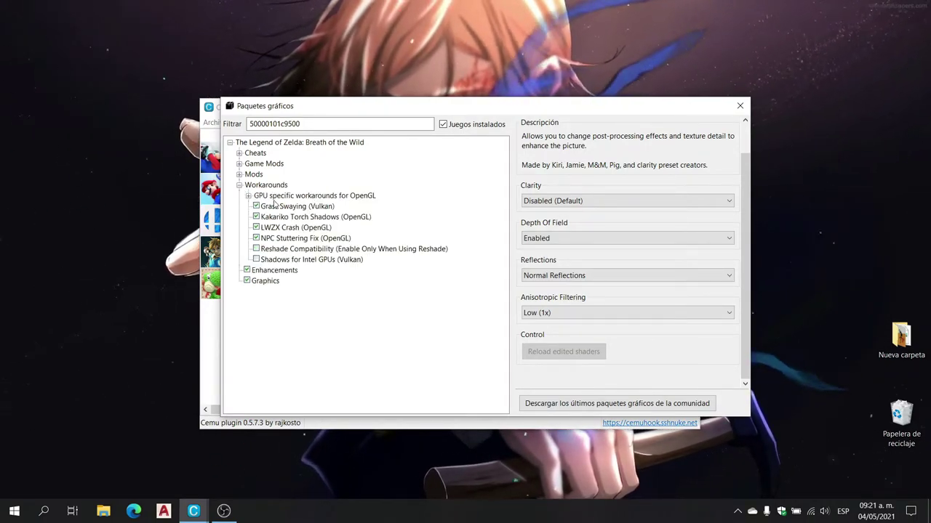
pyautogui.click(248, 196)
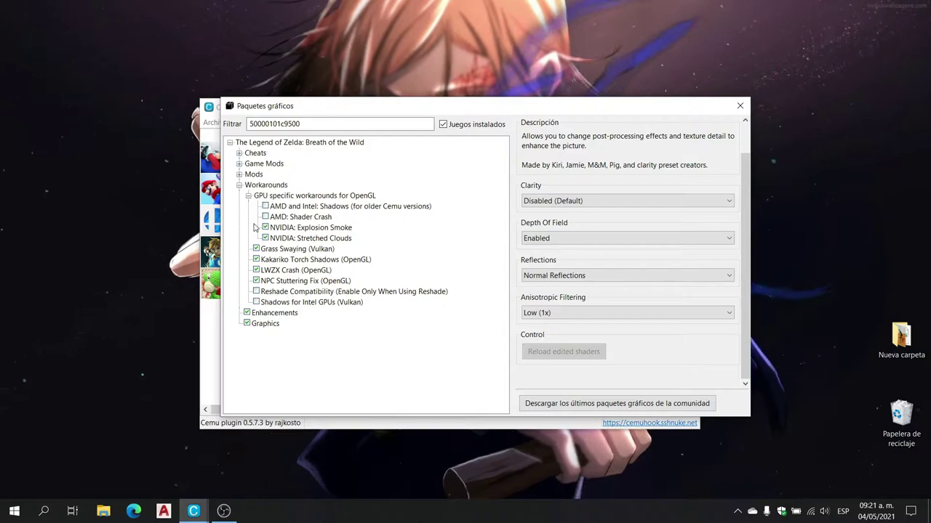
pyautogui.scroll(-1, 247, 198)
pyautogui.scroll(-1, 244, 192)
pyautogui.click(238, 185)
# Step: Open the FPS++ mod and review its mode, framerate limit, frame average and fence type settings
pyautogui.click(238, 175)
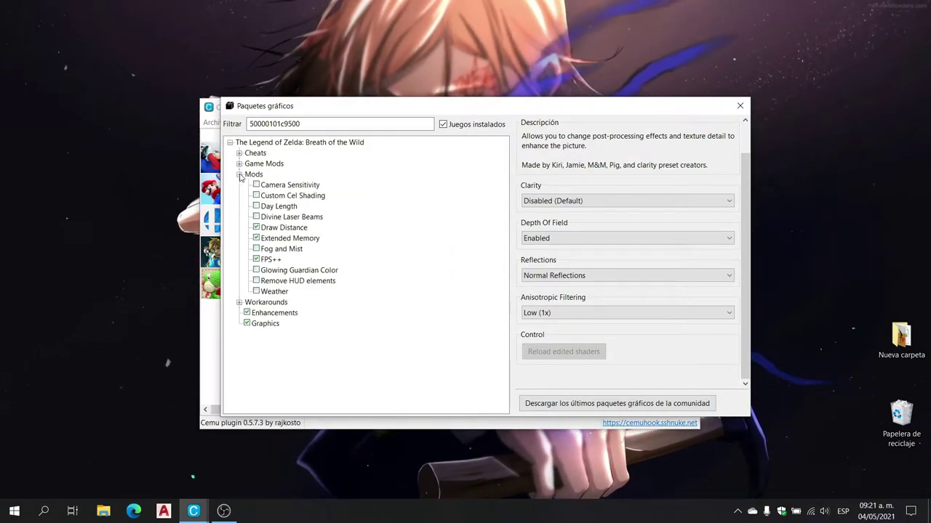
pyautogui.click(273, 263)
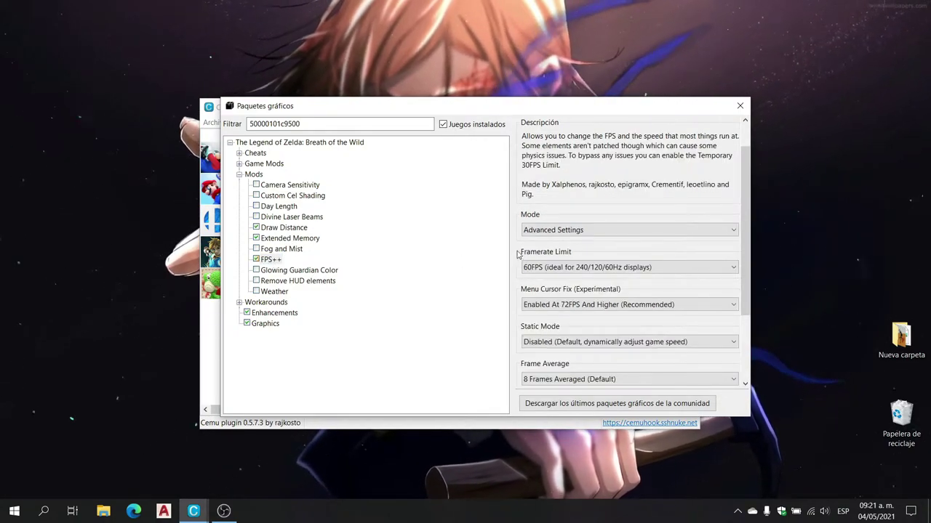
pyautogui.click(548, 231)
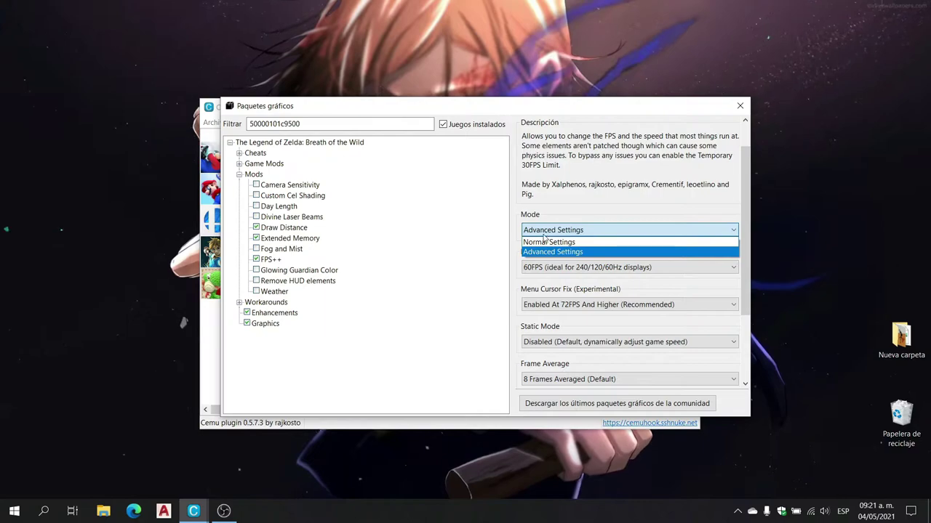
pyautogui.click(553, 230)
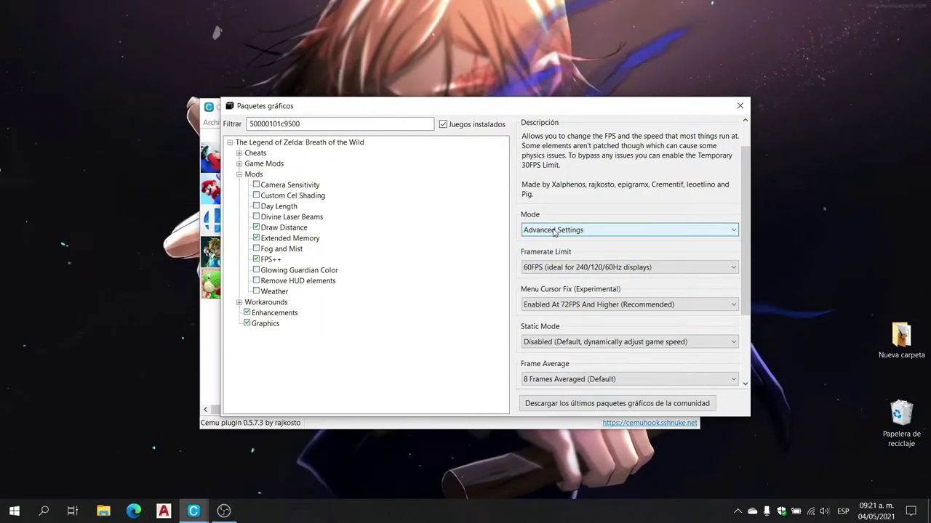
pyautogui.moveTo(750, 254); pyautogui.dragTo(753, 296)
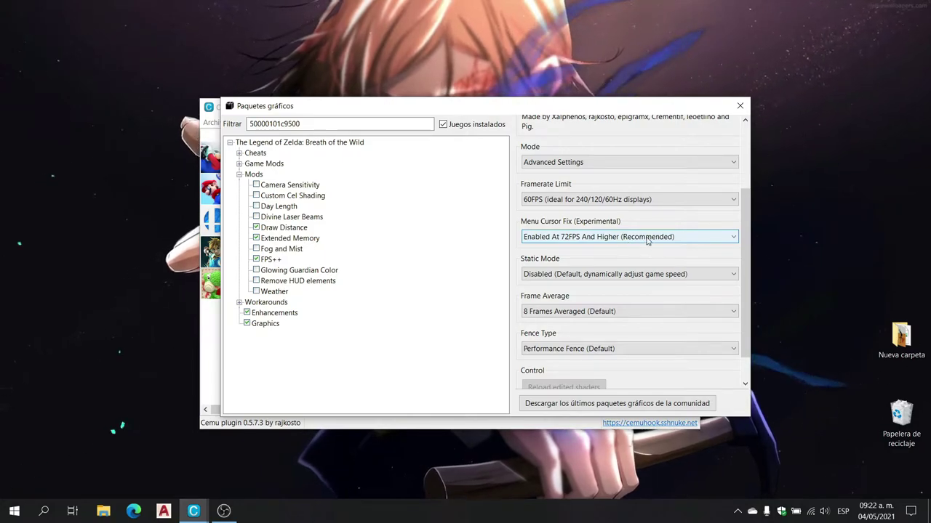
pyautogui.click(226, 511)
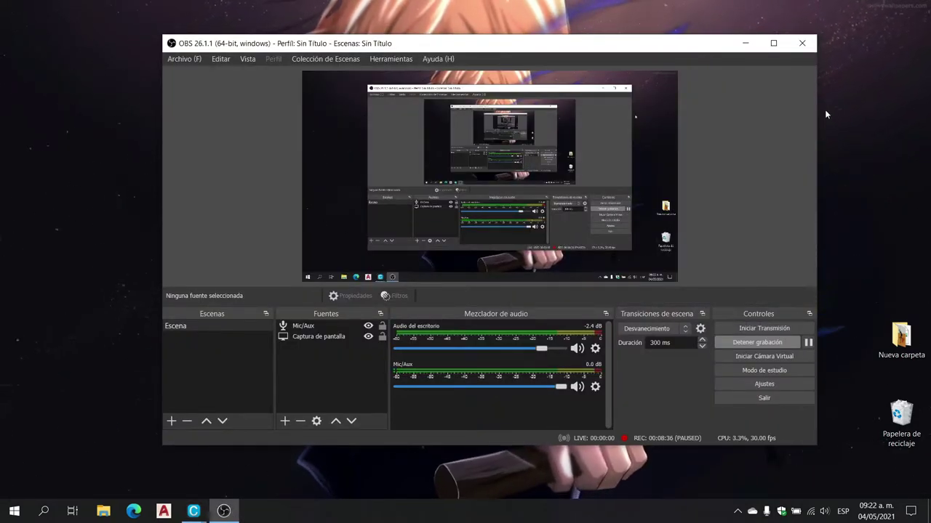
pyautogui.click(745, 44)
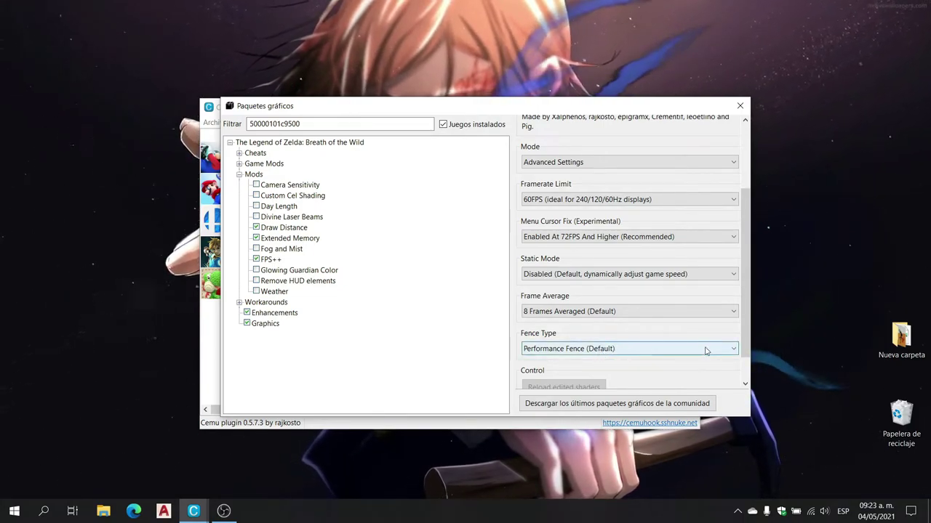
# Step: Read the description of the Extended Memory mod and open the Draw Distance mod's settings
pyautogui.click(289, 241)
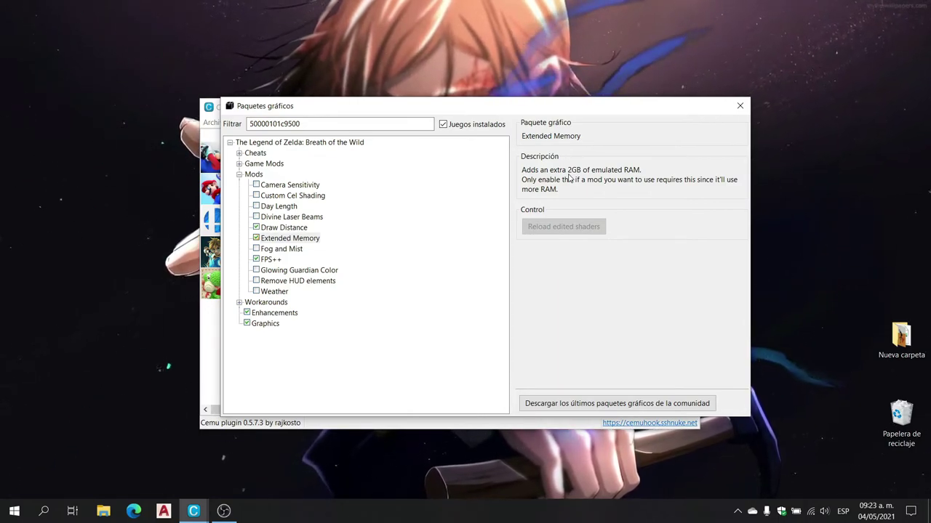
pyautogui.click(298, 231)
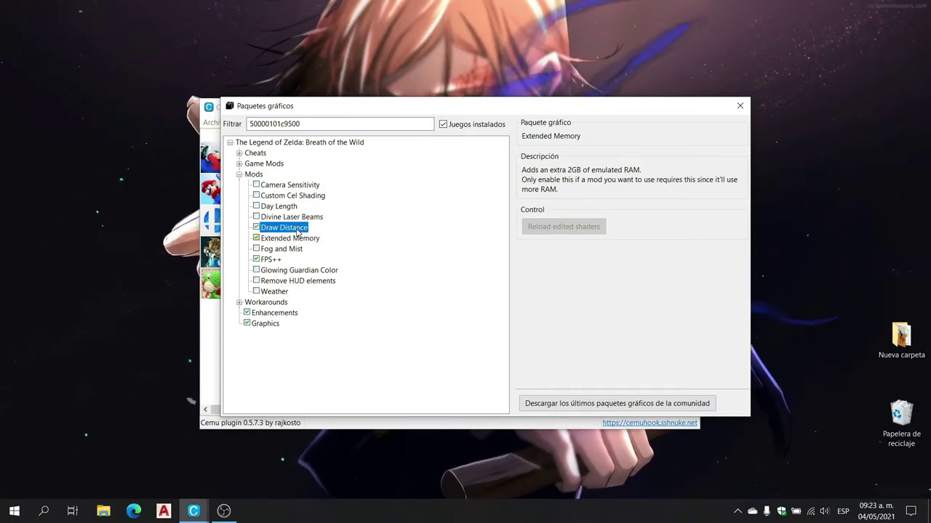
pyautogui.moveTo(742, 234); pyautogui.dragTo(744, 251)
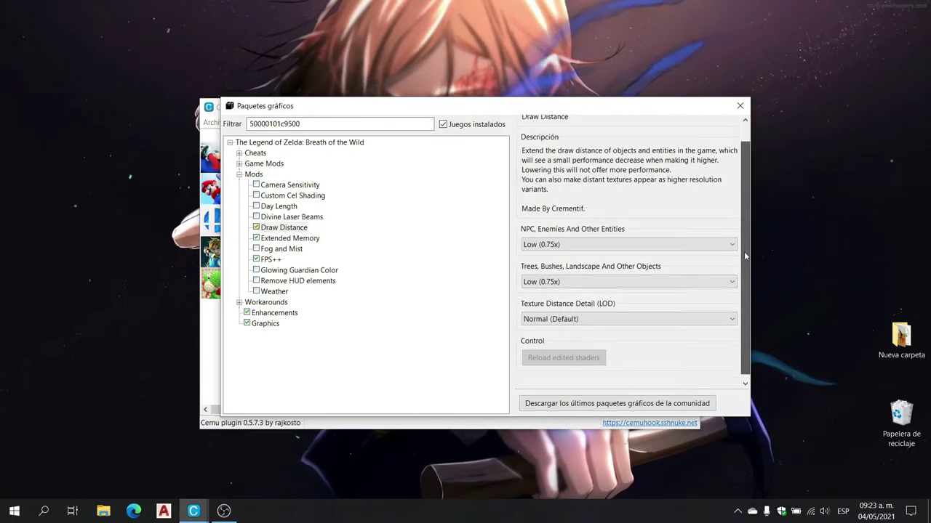
# Step: Choose Low (0.75x) draw distance for entities and landscape objects with Normal (Default) texture distance detail, and close the graphic packs
pyautogui.click(557, 247)
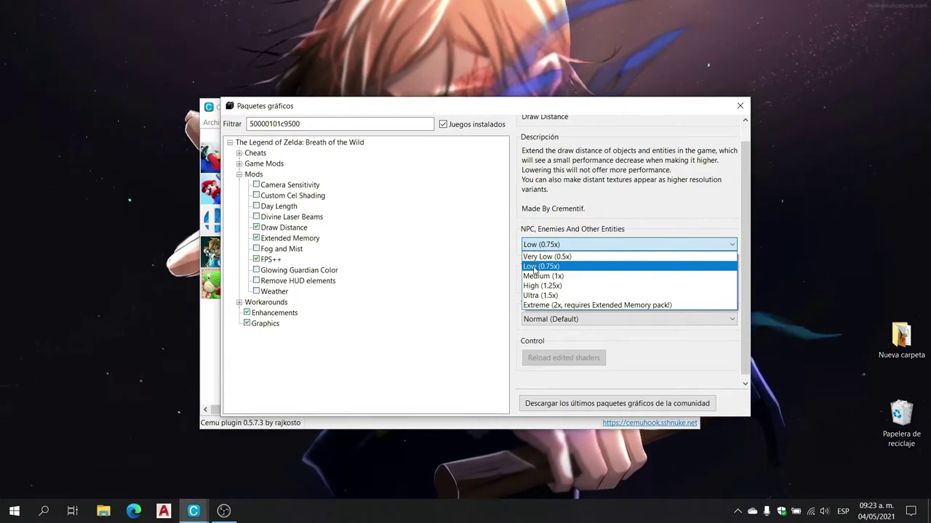
pyautogui.click(533, 268)
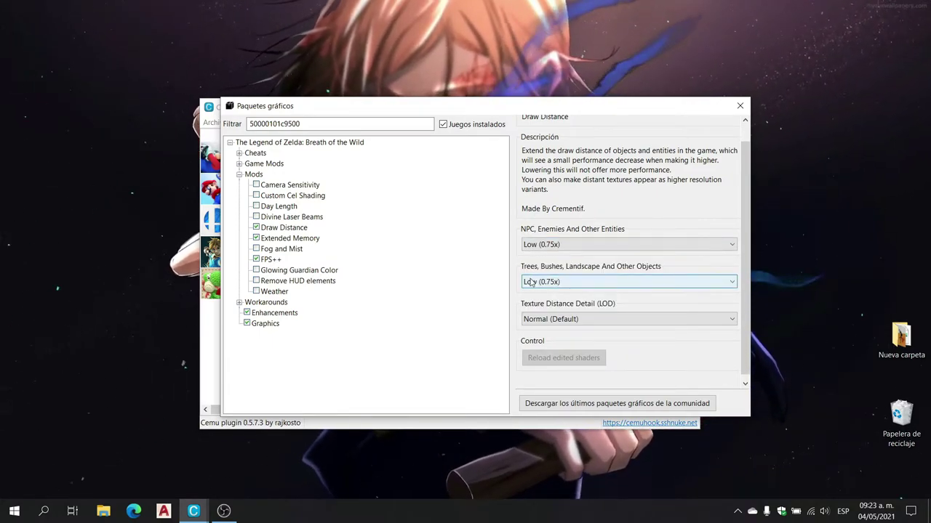
pyautogui.click(572, 284)
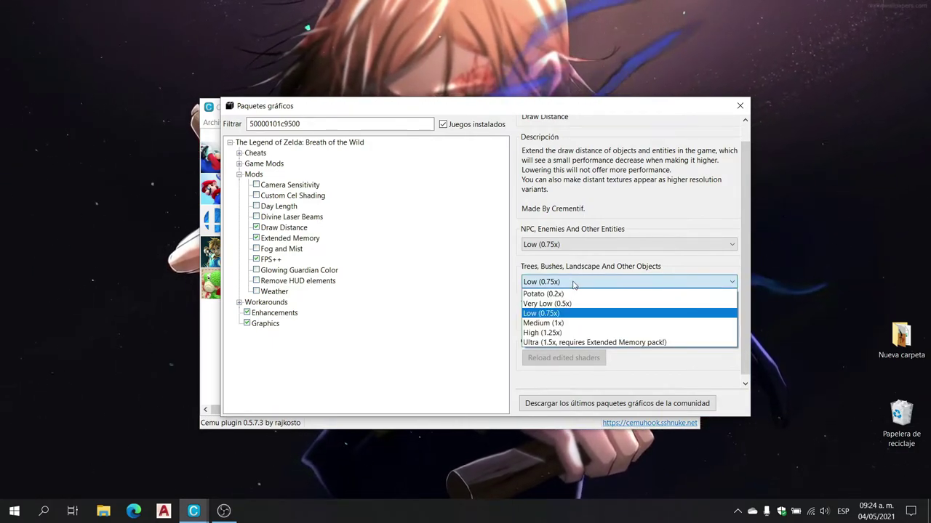
pyautogui.click(572, 284)
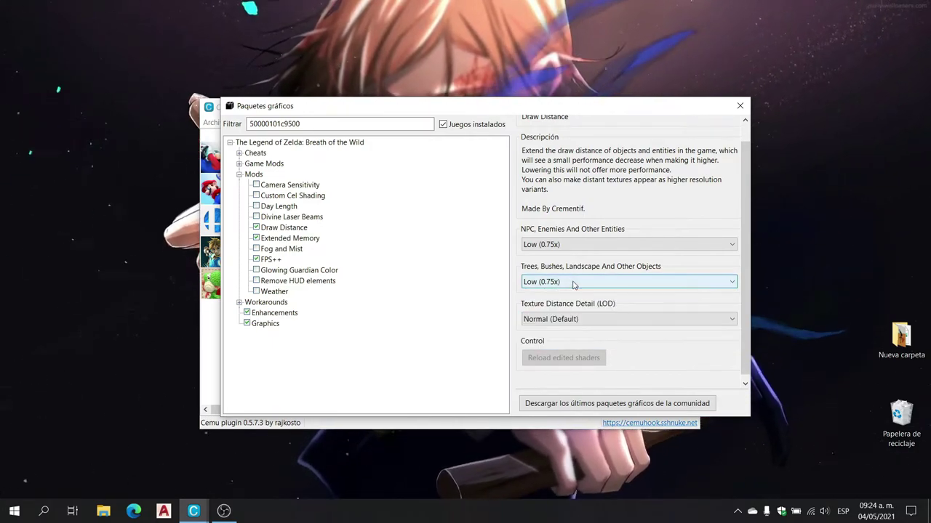
pyautogui.click(595, 322)
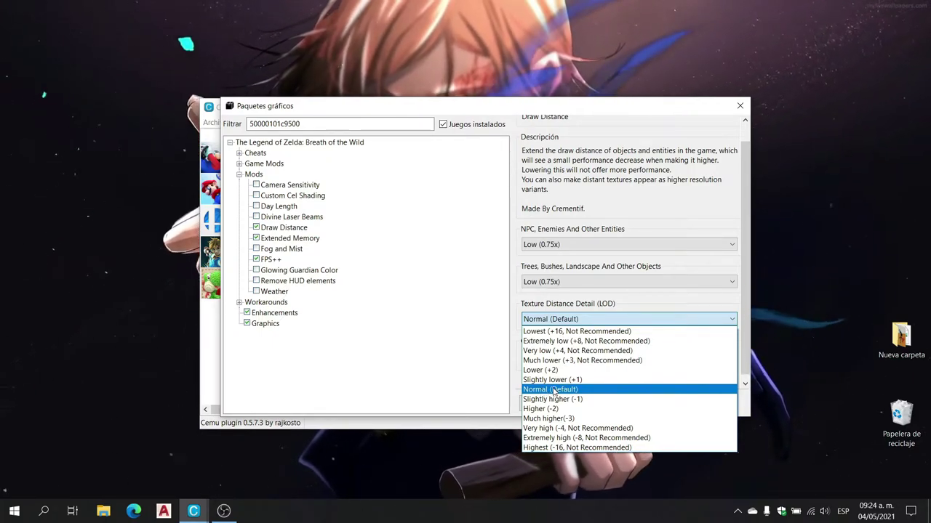
pyautogui.click(553, 391)
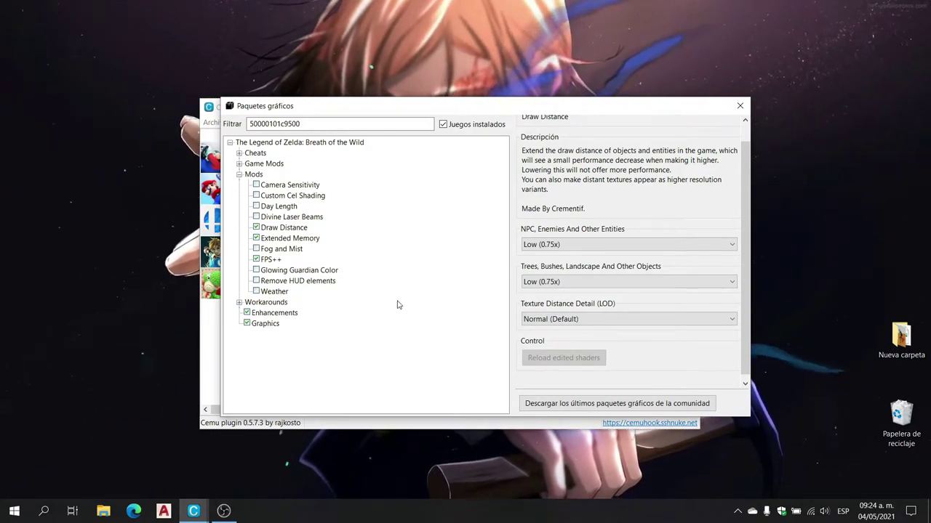
pyautogui.click(738, 106)
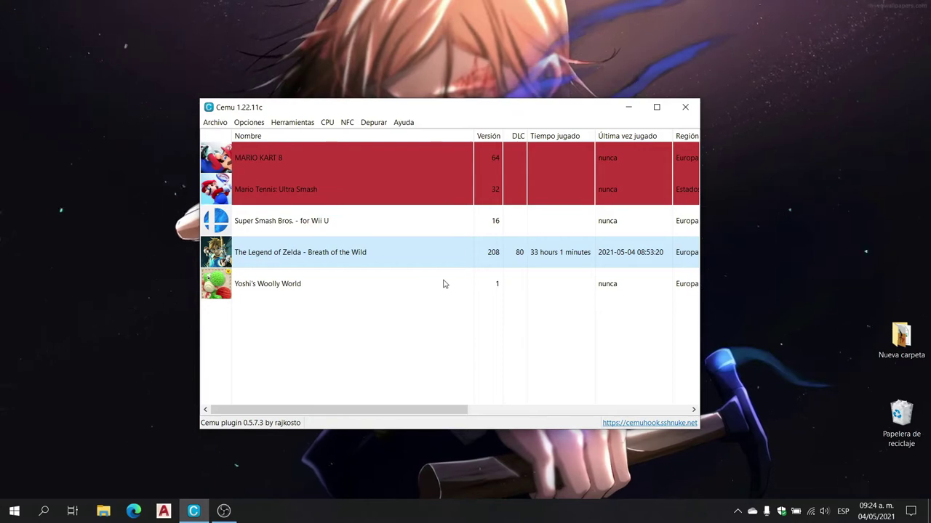
# Step: Minimize Cemu, open the Windows power options (Opciones de energía), review the available power plans, and close the windows
pyautogui.click(620, 111)
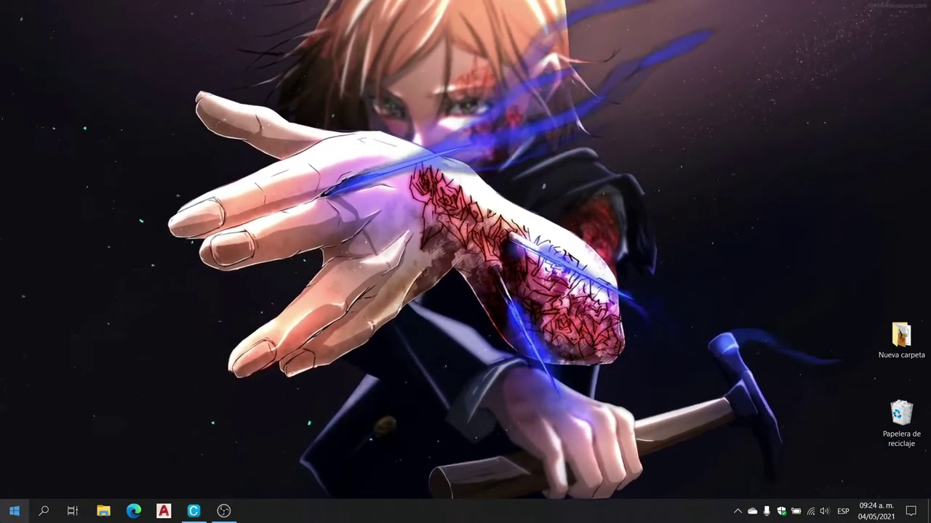
pyautogui.rightClick(15, 511)
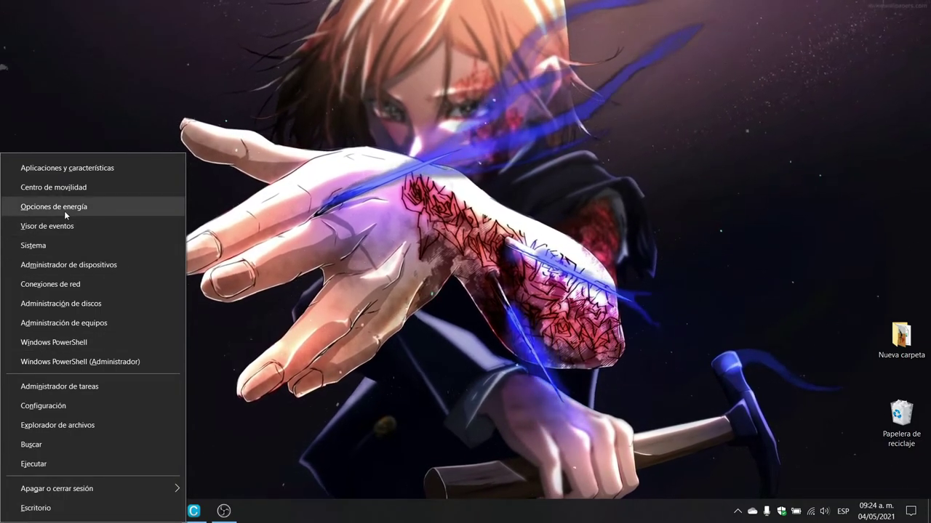
pyautogui.click(71, 208)
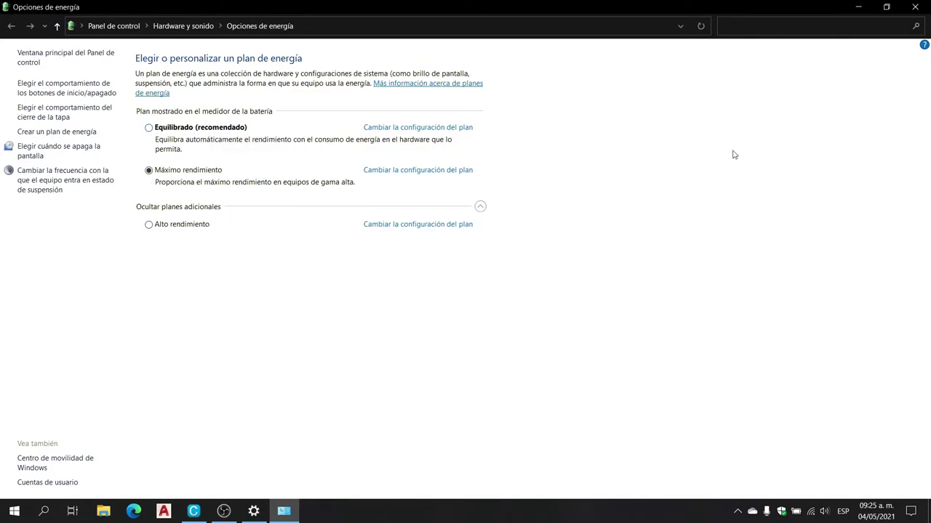
pyautogui.click(914, 12)
pyautogui.click(914, 11)
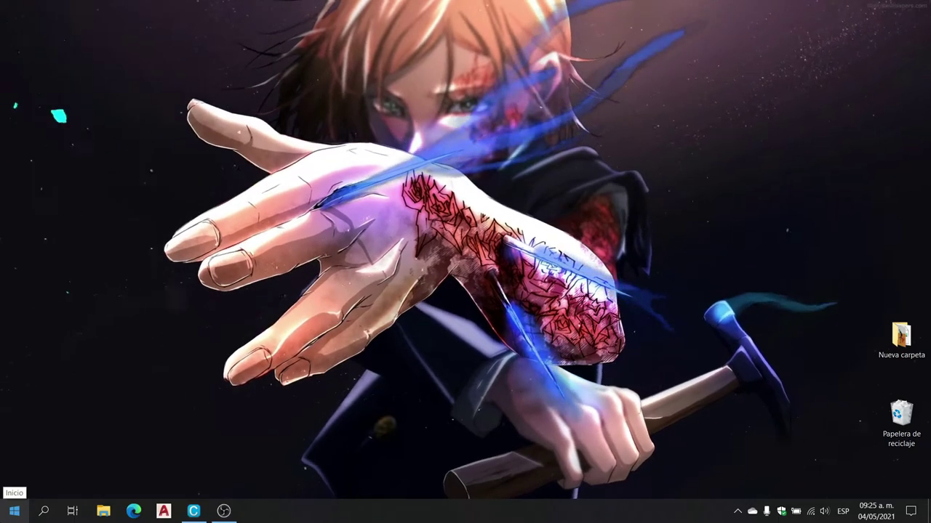
# Step: Open the advanced system properties (Configuración avanzada del sistema) from the Windows system page and close the Settings window
pyautogui.rightClick(14, 511)
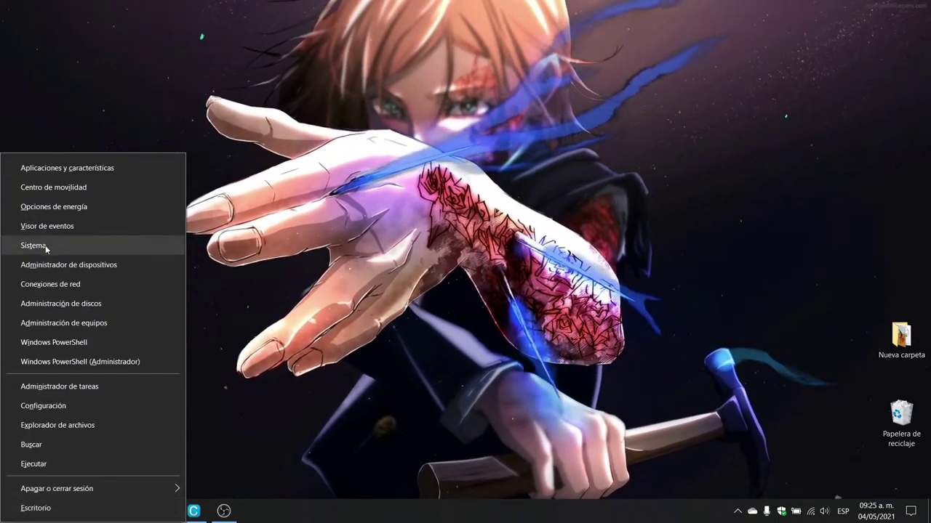
pyautogui.click(45, 247)
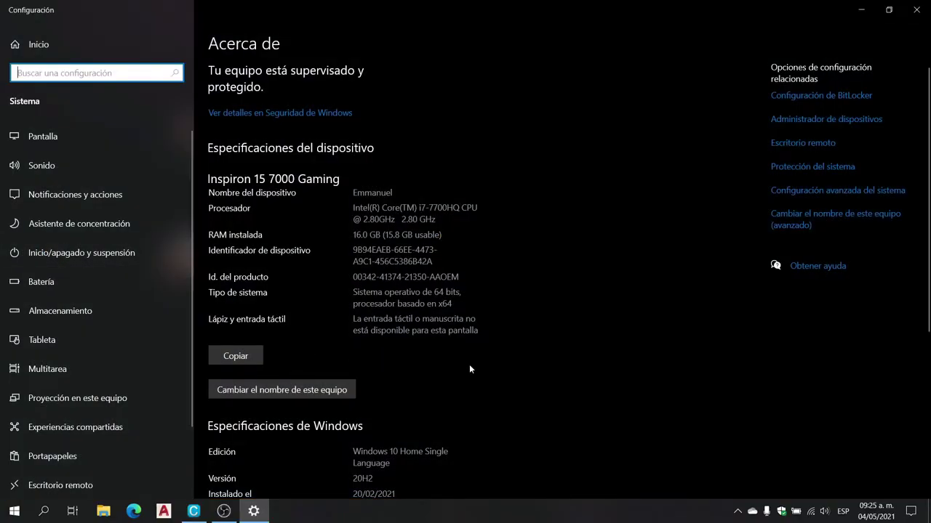
pyautogui.click(833, 191)
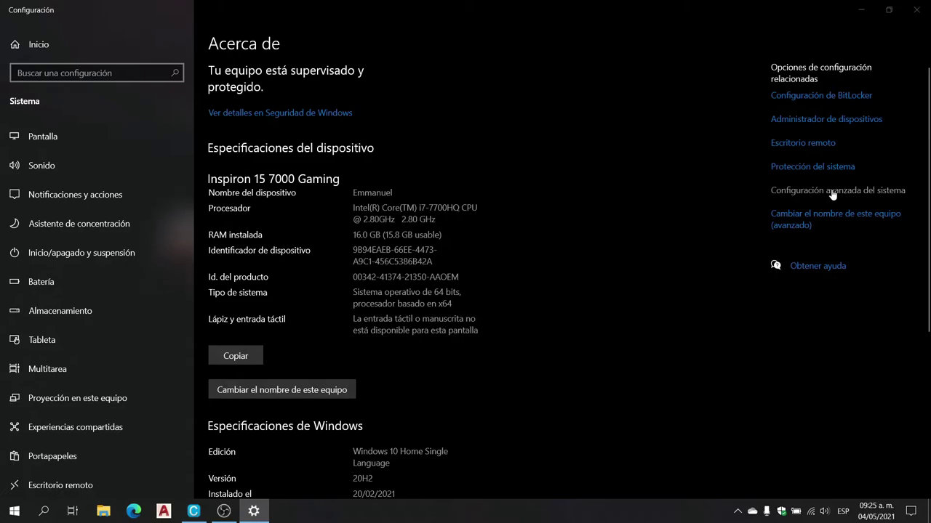
pyautogui.click(916, 9)
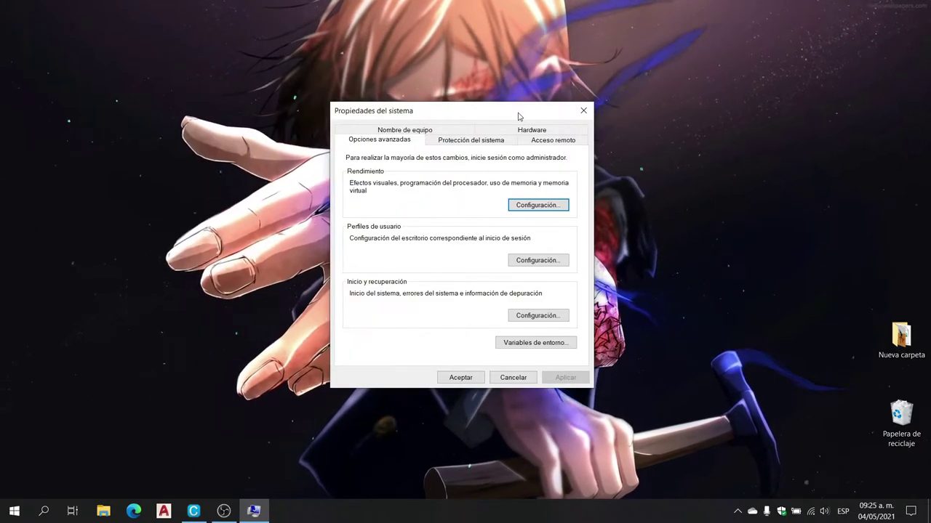
# Step: Open the virtual memory settings in the performance options, confirm a custom paging file of 10000 MB initial and maximum on C:, and close the dialogs
pyautogui.click(528, 208)
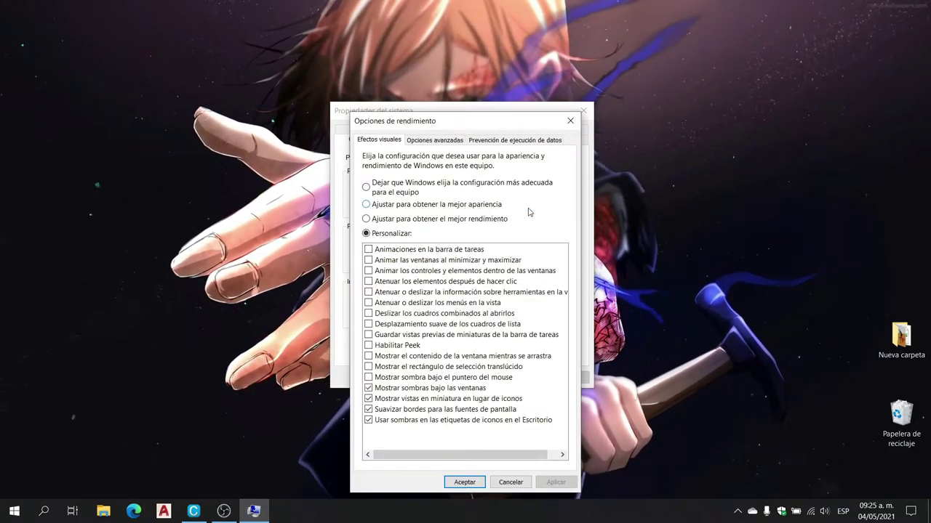
pyautogui.click(440, 142)
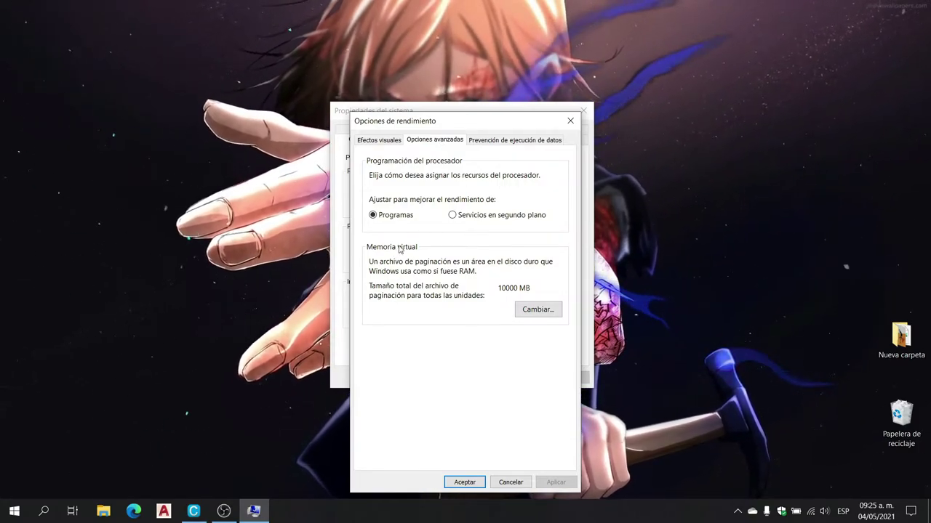
pyautogui.click(533, 314)
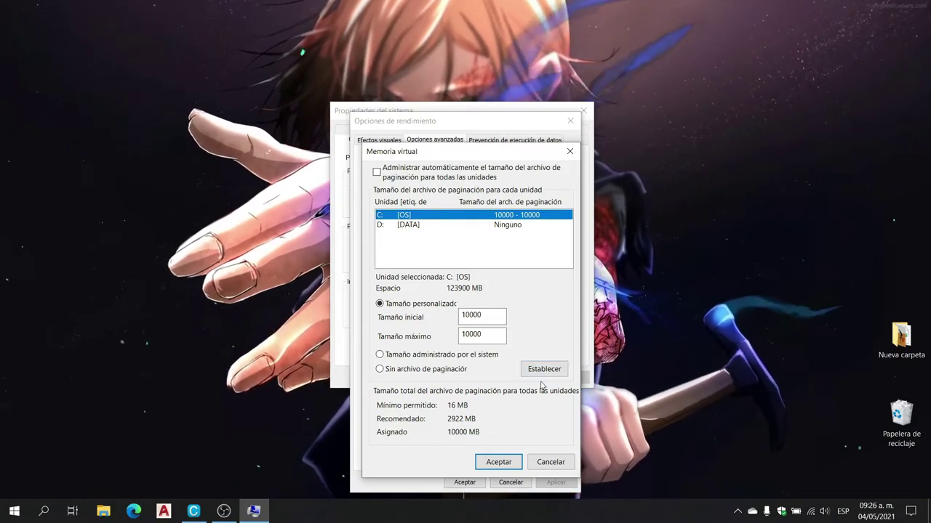
pyautogui.click(498, 463)
pyautogui.click(464, 482)
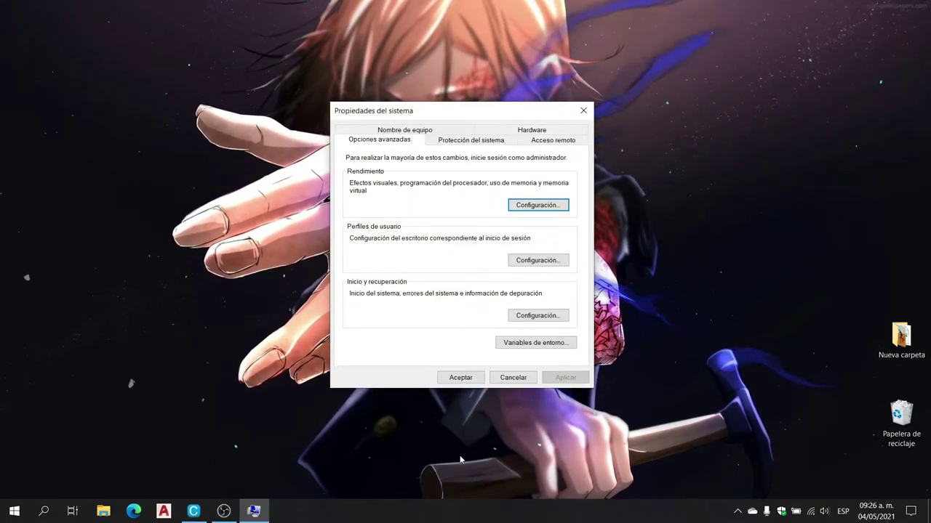
pyautogui.click(463, 378)
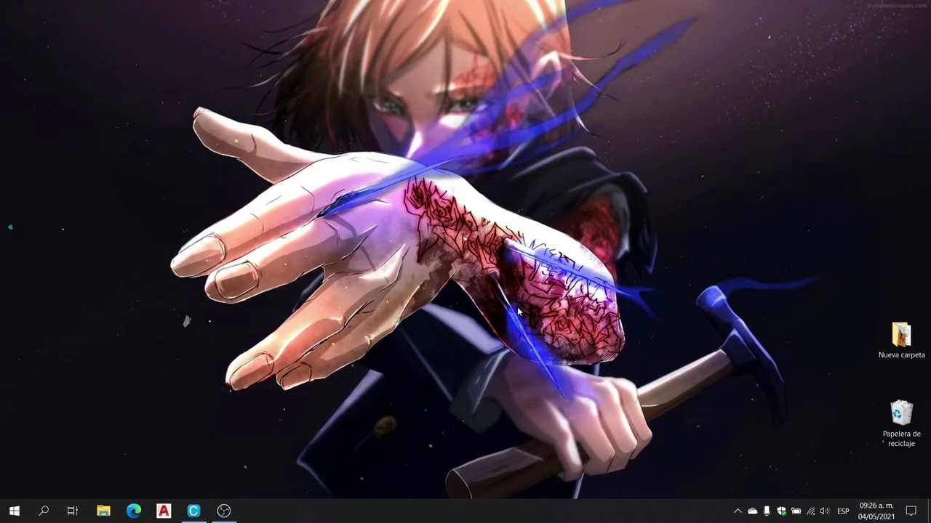
# Step: Open the NVIDIA Control Panel, check the advanced 3D image option in the preview settings, and go to the per-program 3D settings
pyautogui.rightClick(460, 222)
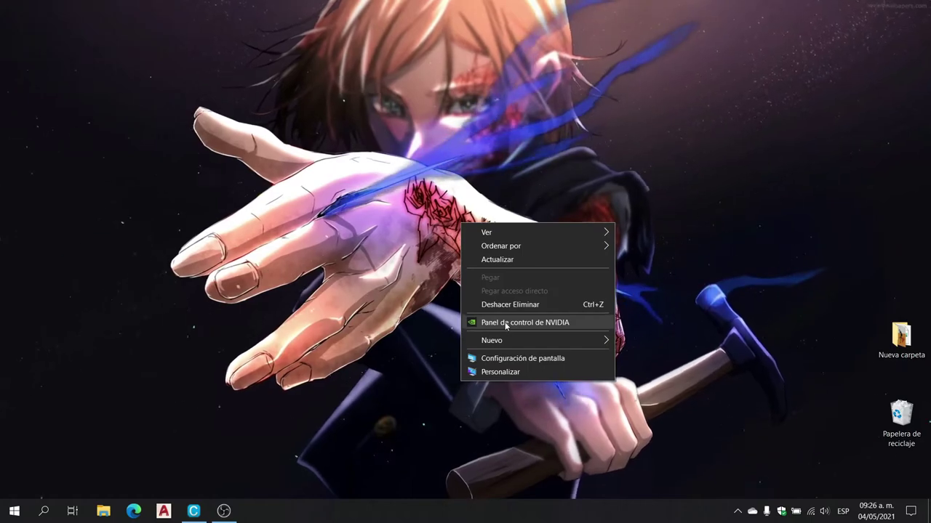
pyautogui.click(496, 322)
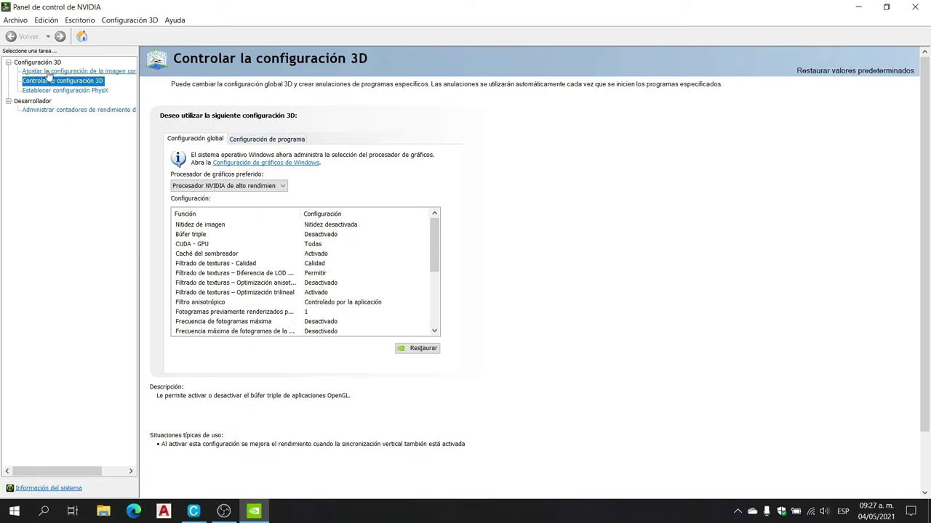
pyautogui.click(114, 72)
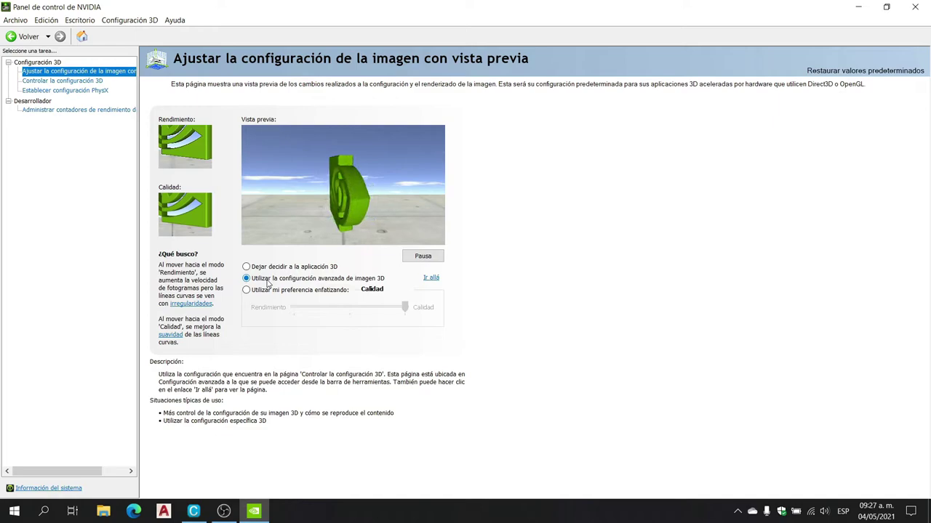
pyautogui.click(431, 278)
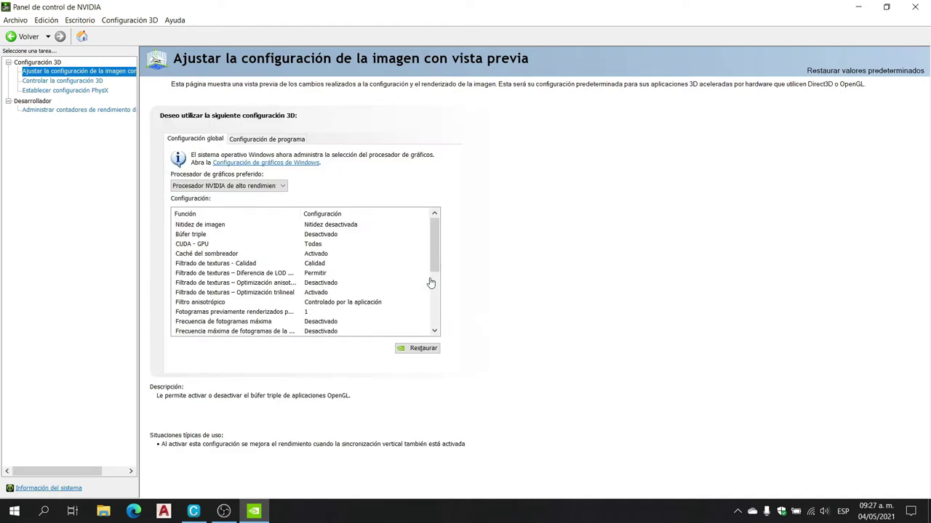
pyautogui.click(270, 140)
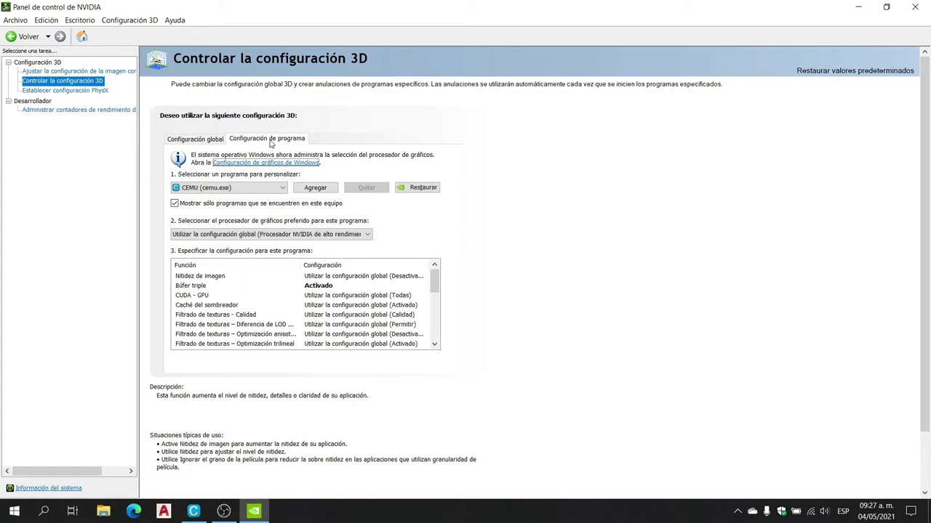
# Step: Find CEMU (cemu.exe) as the program to customize, browsing to Cemu.exe in the C:\CEMU folder from the add-program dialog
pyautogui.click(258, 190)
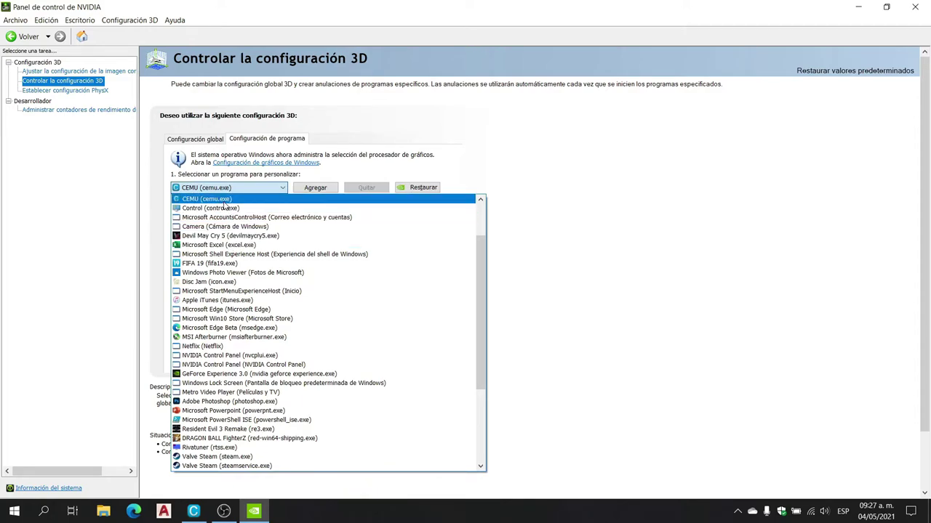
pyautogui.click(308, 175)
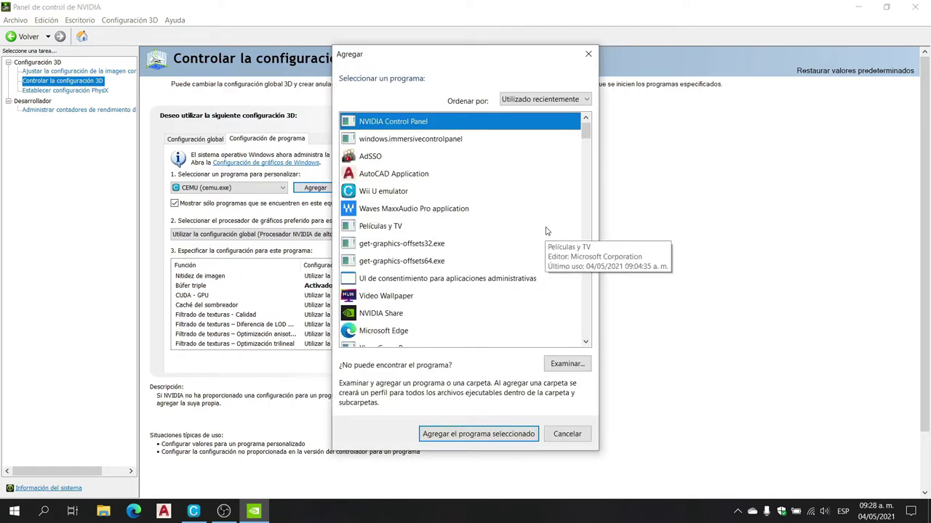
pyautogui.click(390, 193)
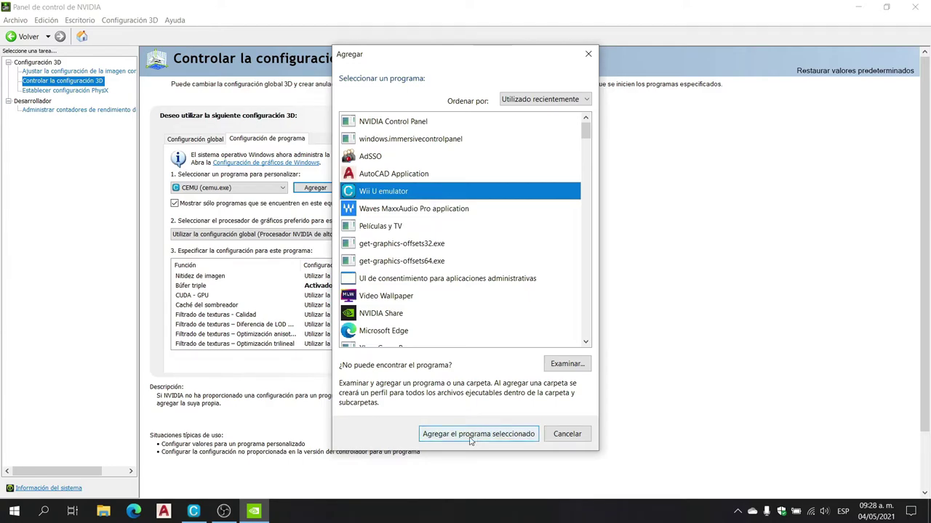
pyautogui.click(568, 366)
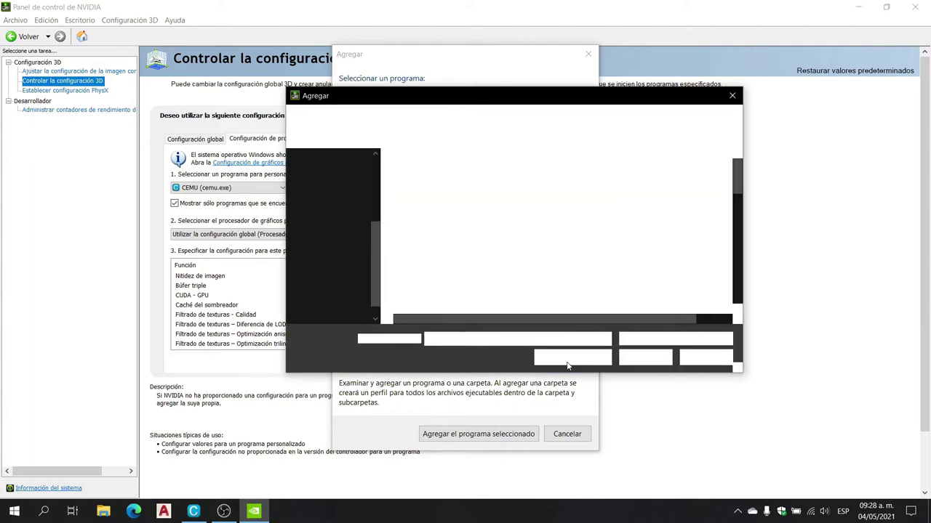
pyautogui.click(328, 291)
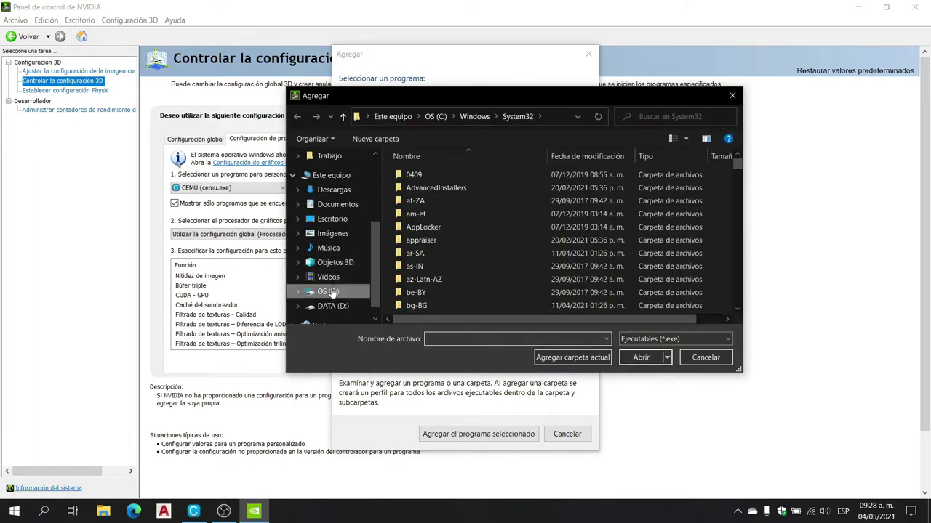
pyautogui.doubleClick(417, 218)
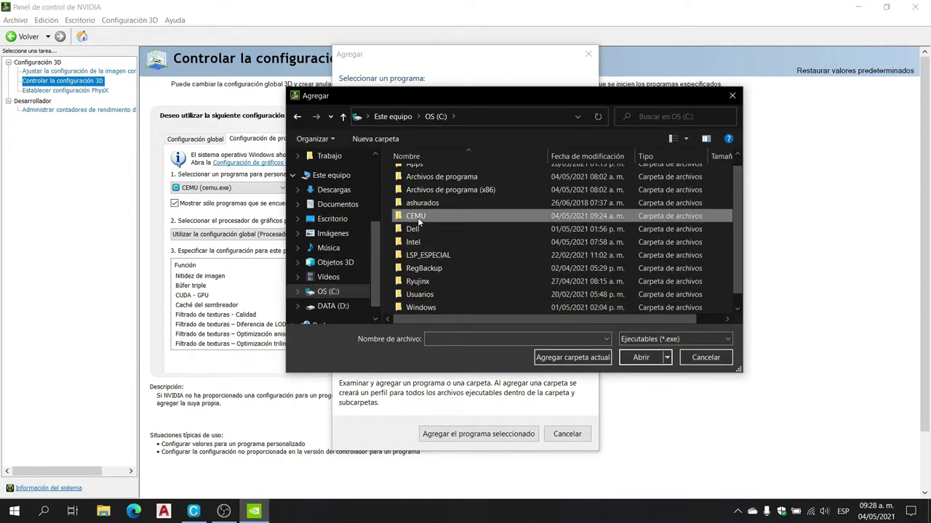
pyautogui.click(429, 309)
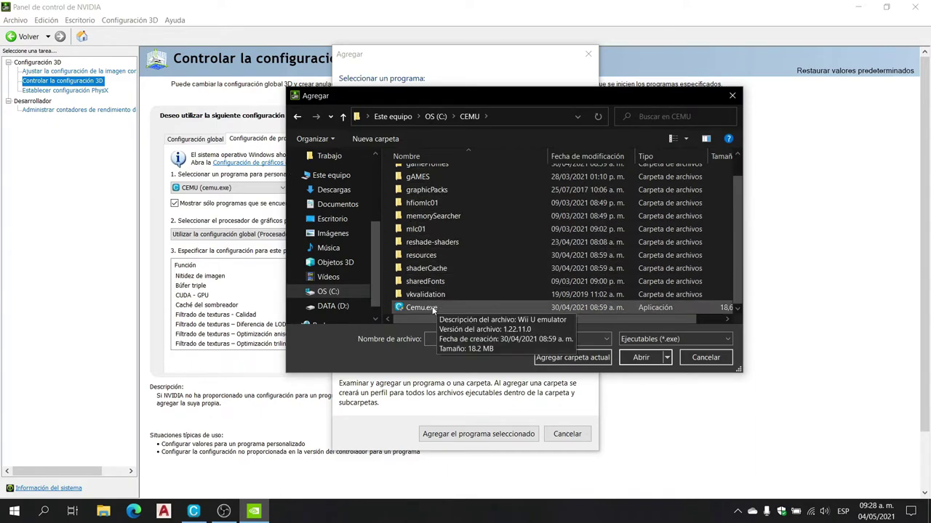
pyautogui.click(631, 356)
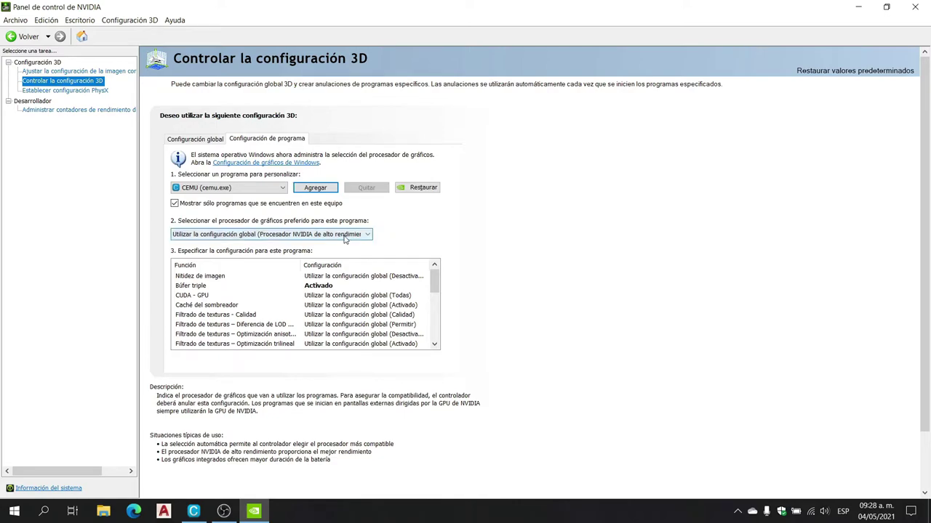
# Step: Set CEMU's preferred graphics processor to Procesador NVIDIA de alto rendimiento, review its 3D settings, apply the change, and return to Cemu
pyautogui.click(219, 235)
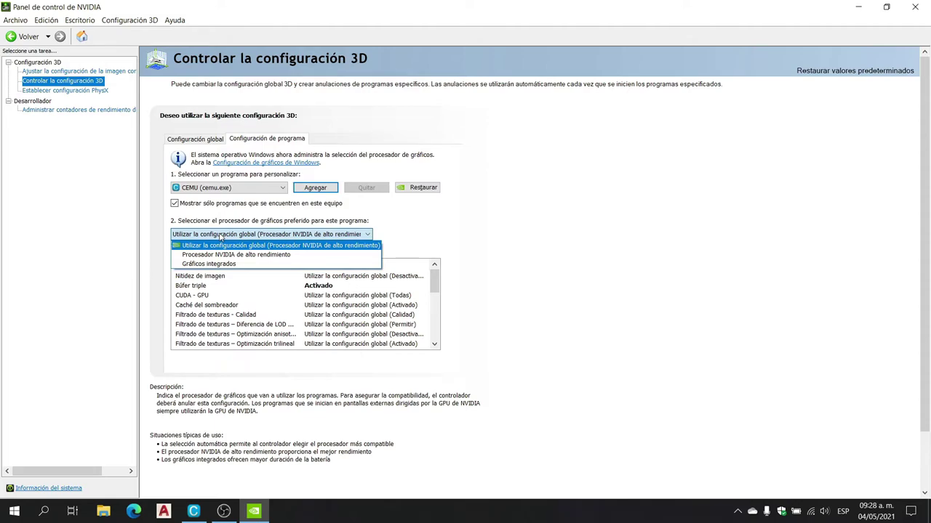
pyautogui.click(225, 255)
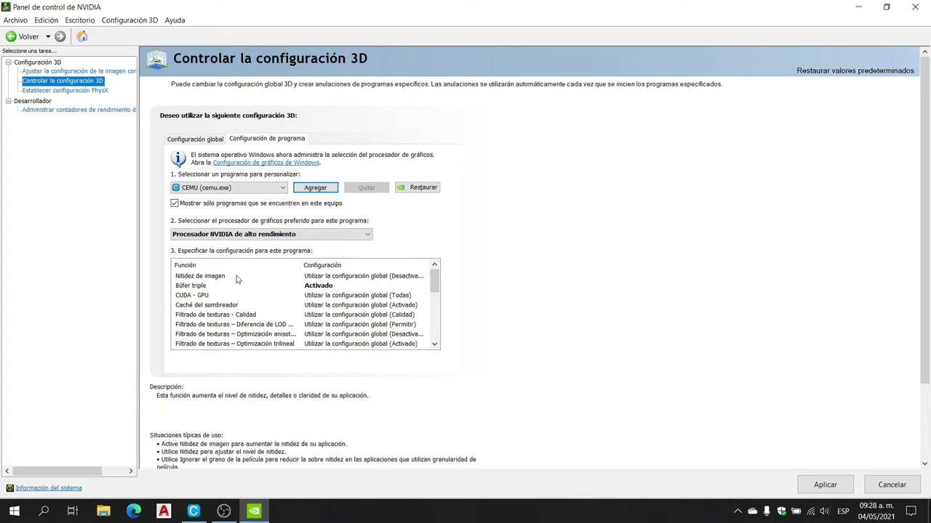
pyautogui.moveTo(437, 282); pyautogui.dragTo(439, 315)
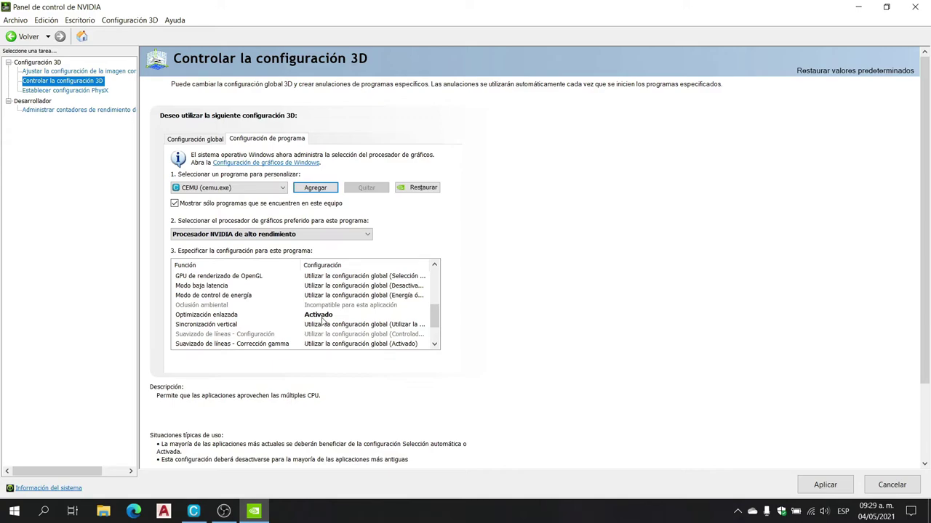
pyautogui.click(825, 489)
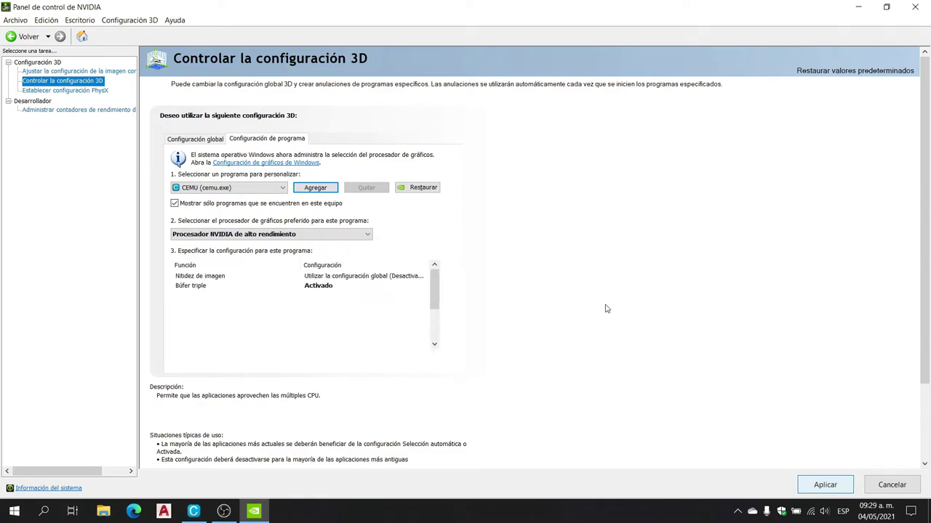
pyautogui.click(915, 7)
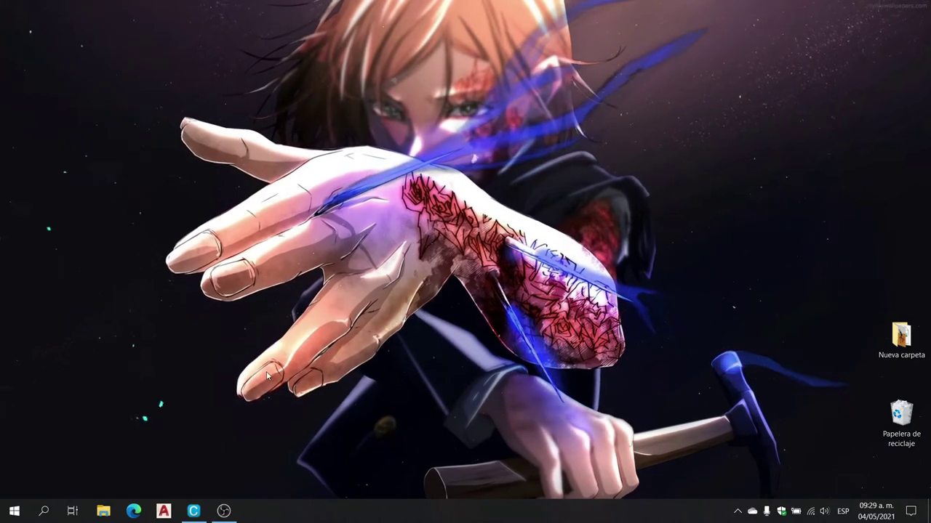
pyautogui.click(192, 512)
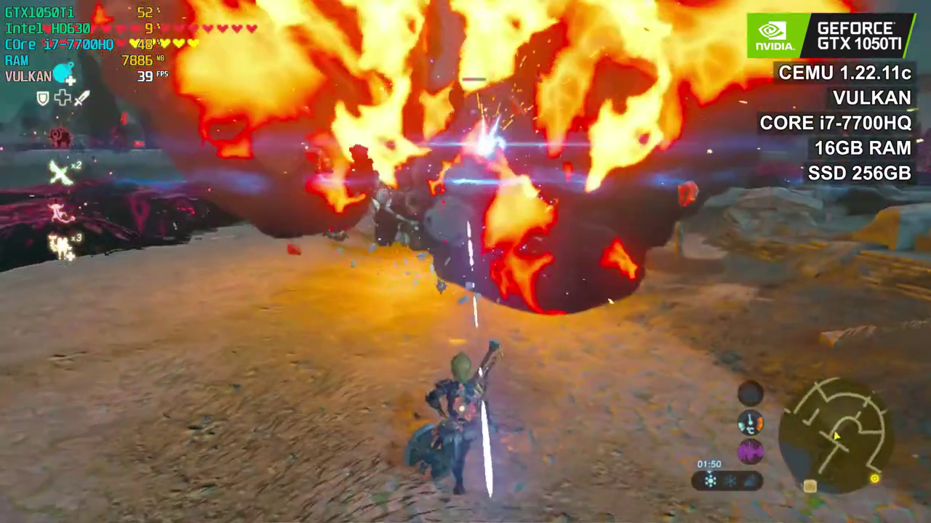
# Step: Open the in-game map and choose Torre de la llanura as the teleport destination
pyautogui.press('-')
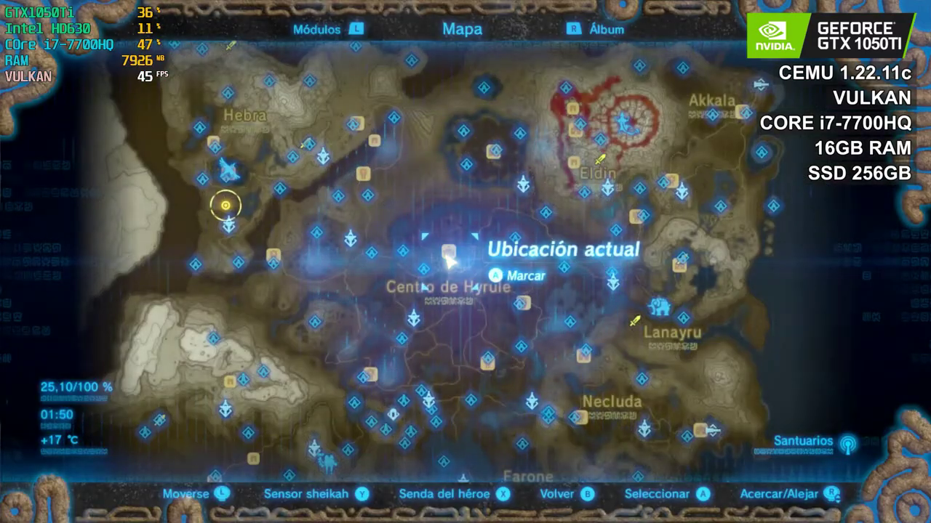
pyautogui.press('s')
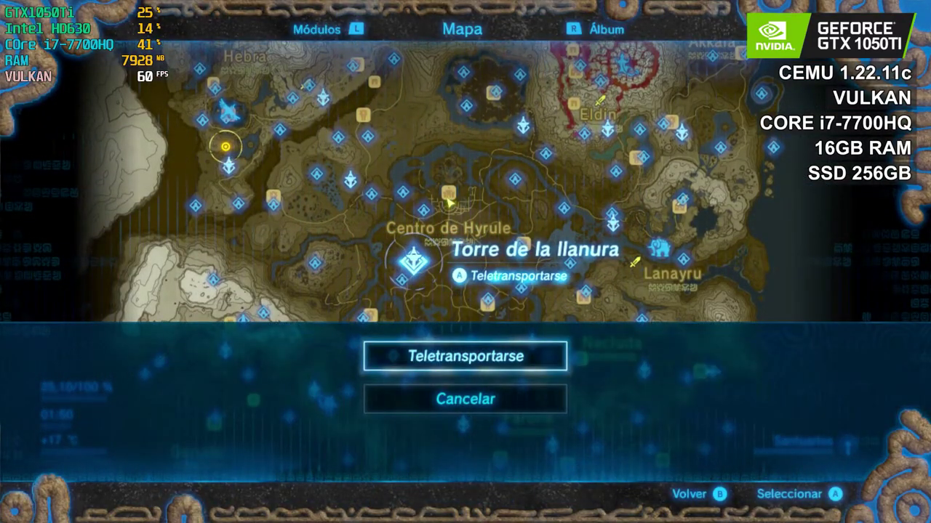